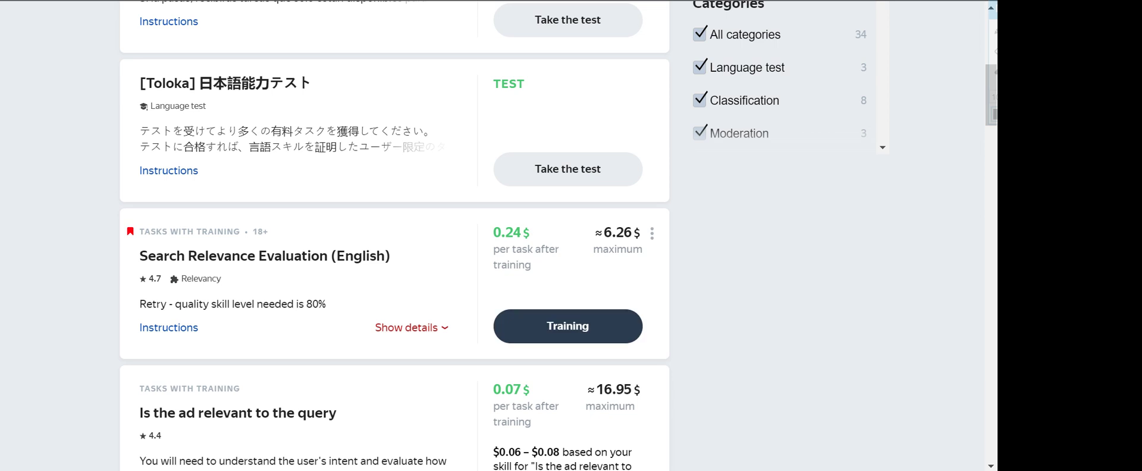
Start the training for Search Relevance Evaluation (English) and dismiss its instructions.
click(568, 326)
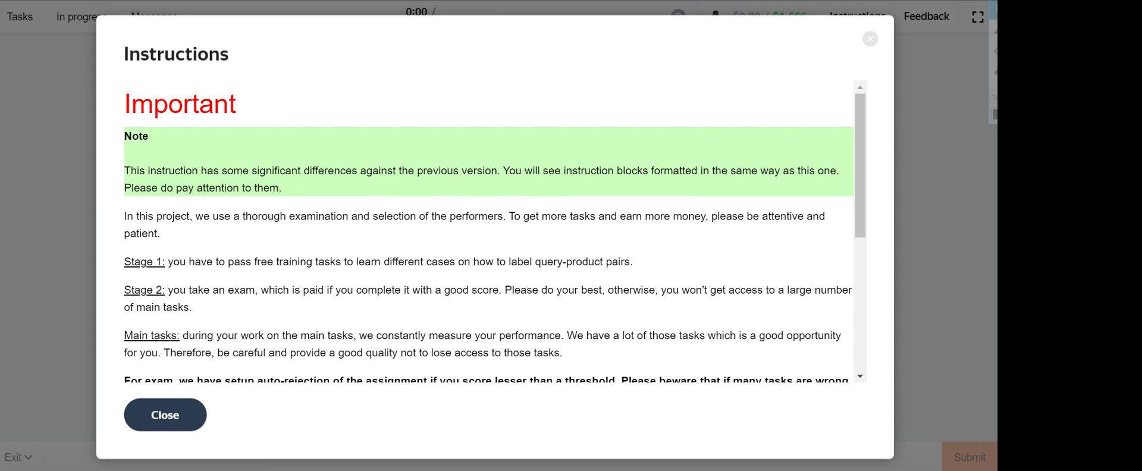
click(71, 301)
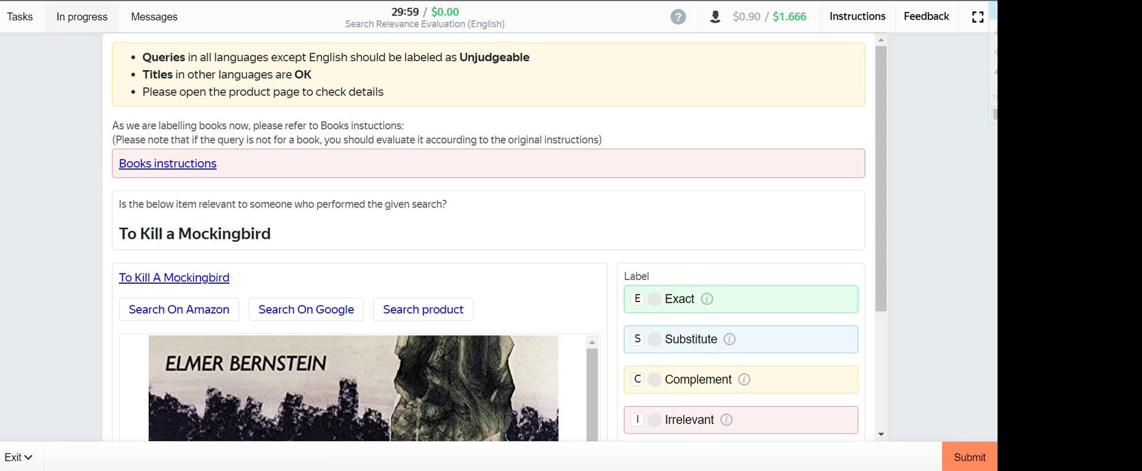
Label the To Kill A Mockingbird item as Substitute, open its product page, and submit the answer.
scroll(488, 238, down, 1)
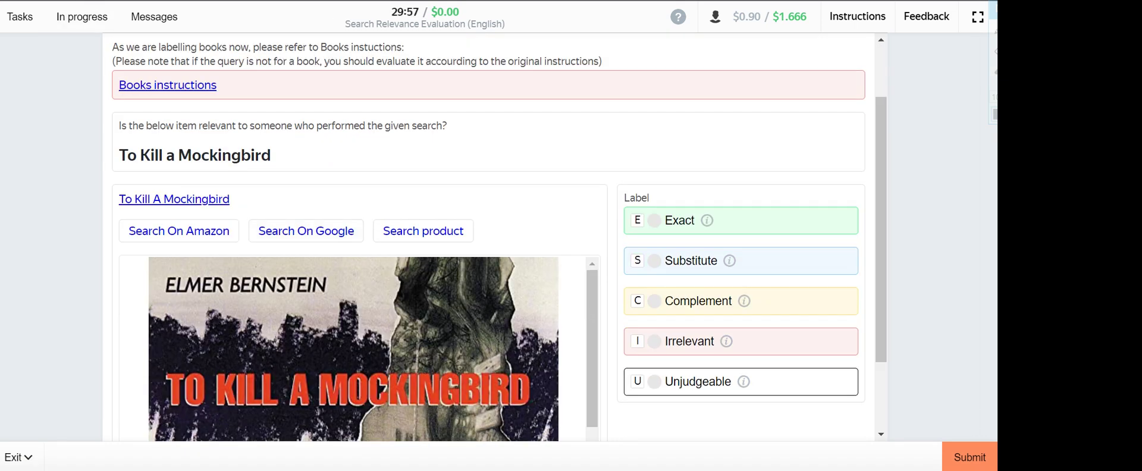
scroll(354, 350, down, 1)
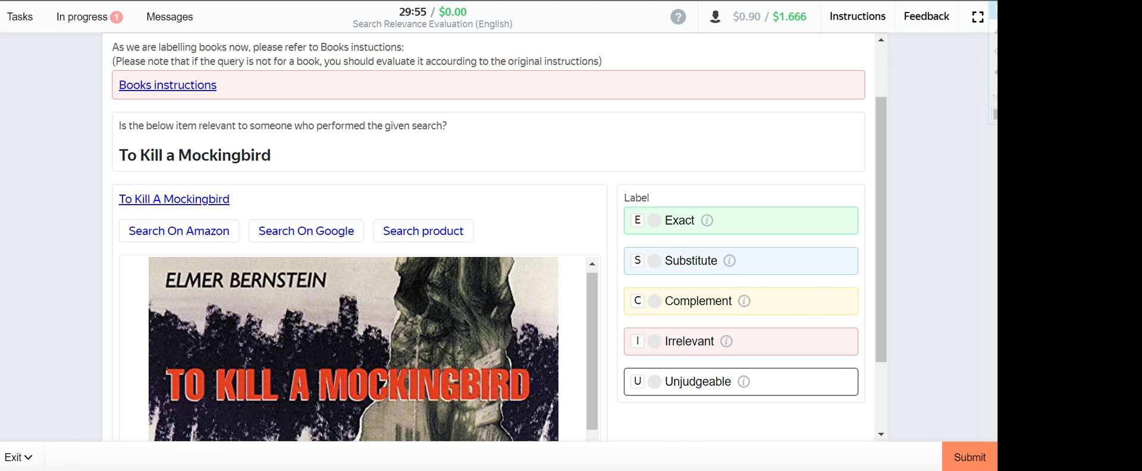
key(s)
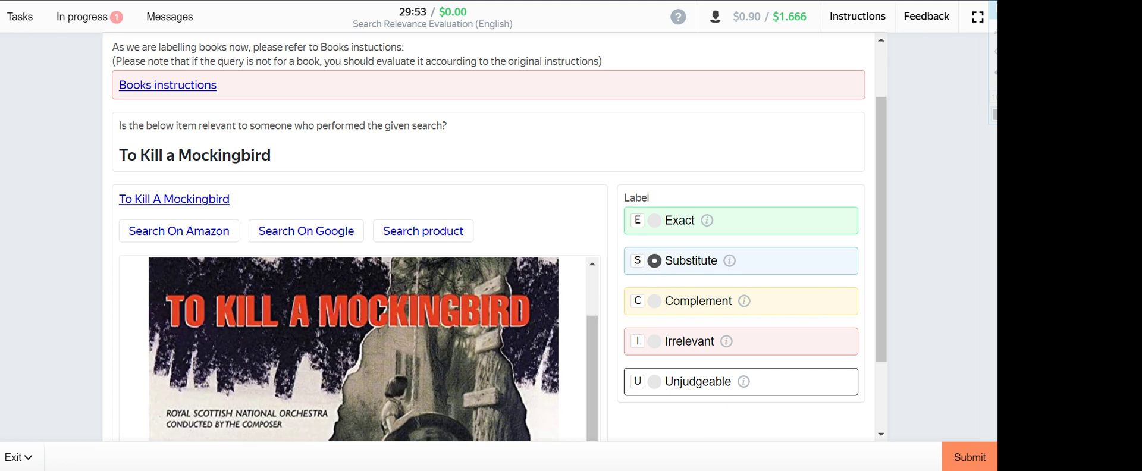
click(176, 196)
key(Return)
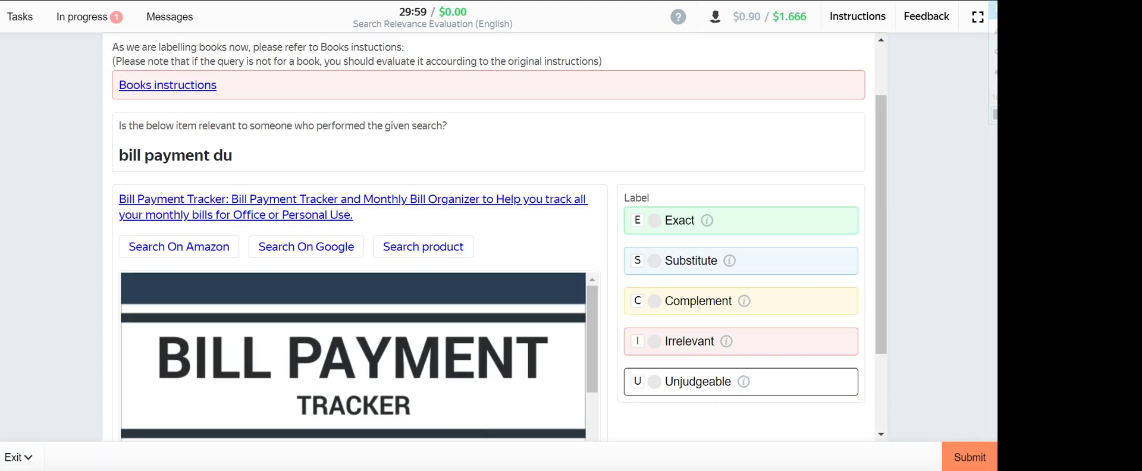
Label the Bill Payment Tracker item as Irrelevant, visit its product page, and submit the answer.
mouse_move(652, 470)
click(654, 340)
click(968, 457)
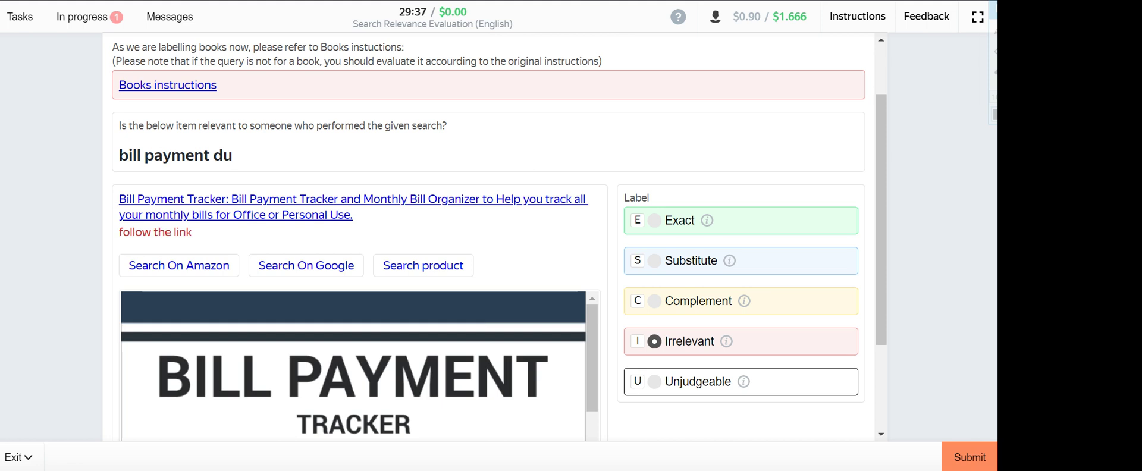
click(439, 199)
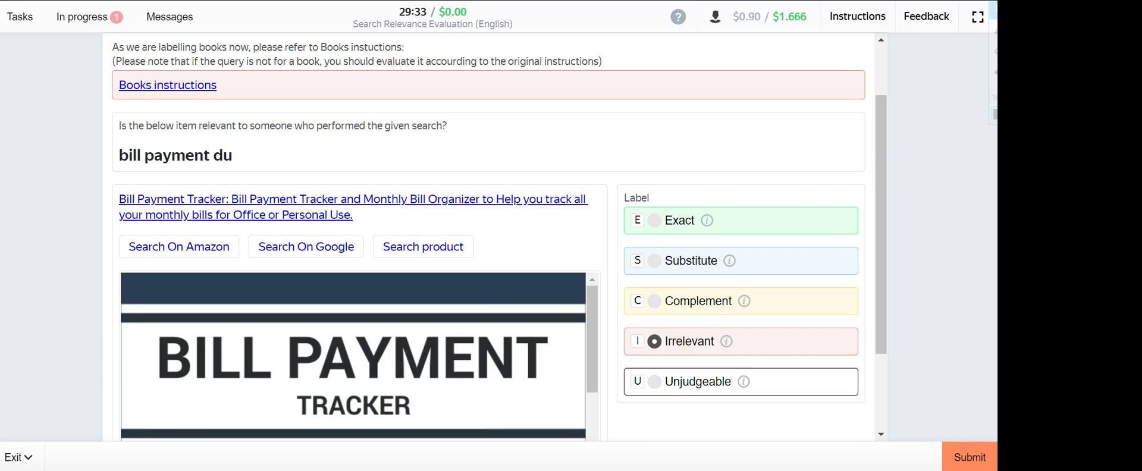
click(970, 458)
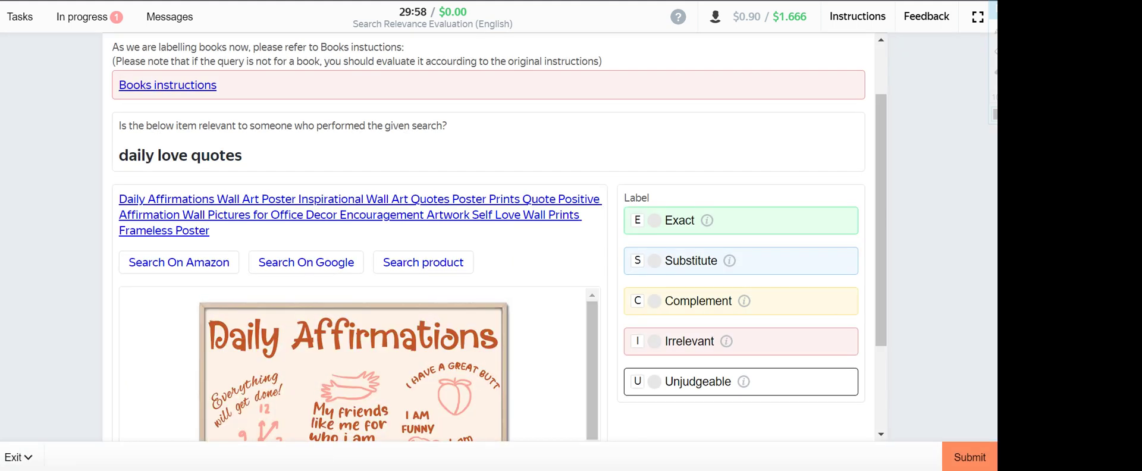
Label the Daily Affirmations poster as Substitute, check its product page, and submit the answer, completing the slider puzzle.
click(655, 261)
click(420, 216)
key(ctrl+w)
click(959, 457)
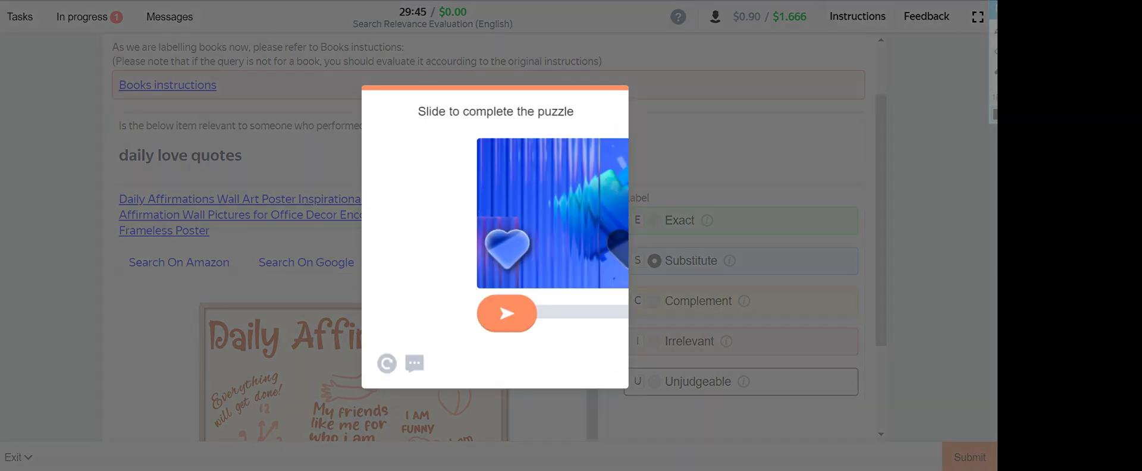
drag(408, 316, 534, 316)
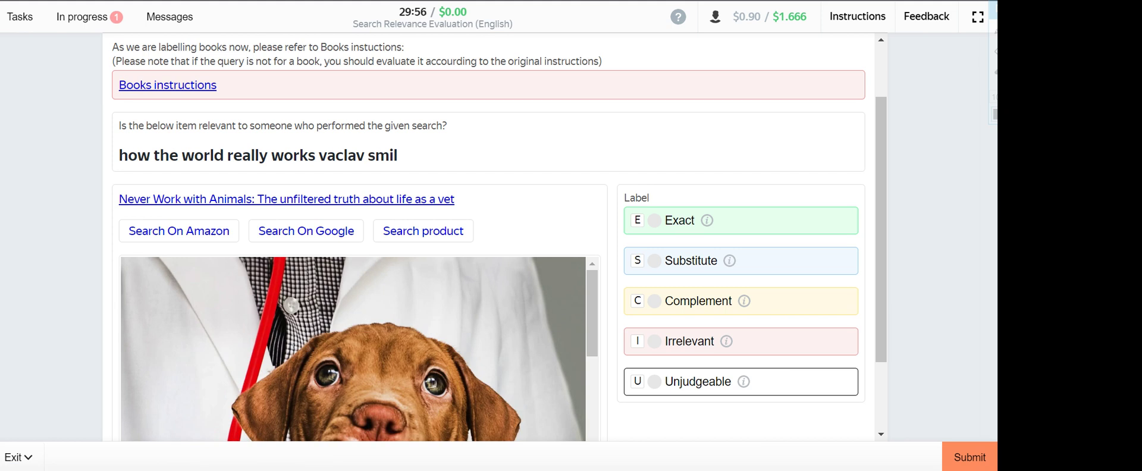
Examine the cover of Never Work with Animals and open its product page.
scroll(499, 238, down, 1)
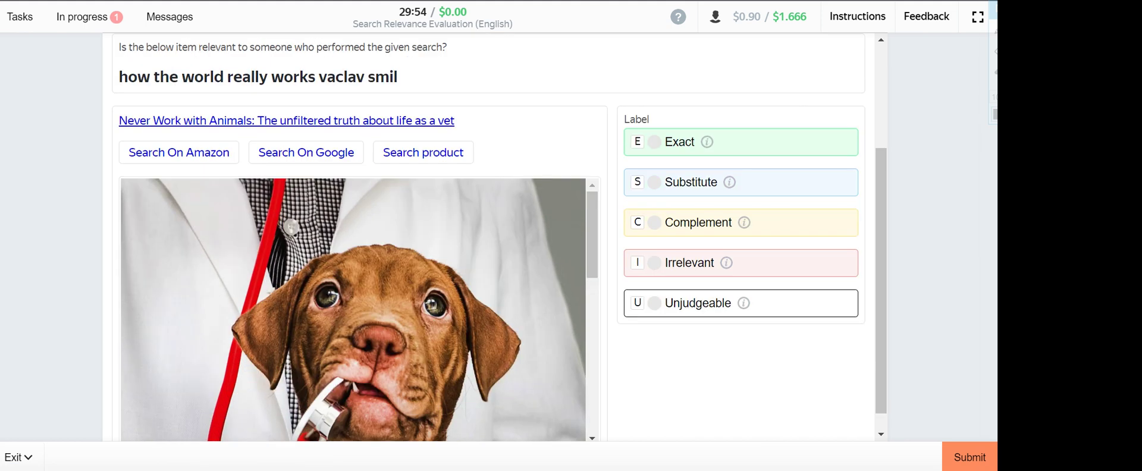
scroll(359, 310, down, 4)
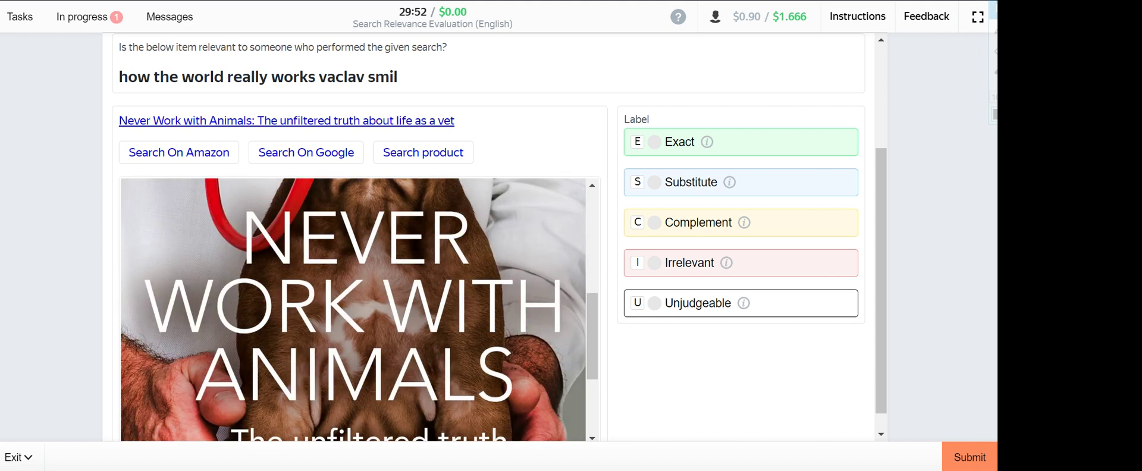
scroll(358, 309, down, 3)
scroll(359, 310, up, 5)
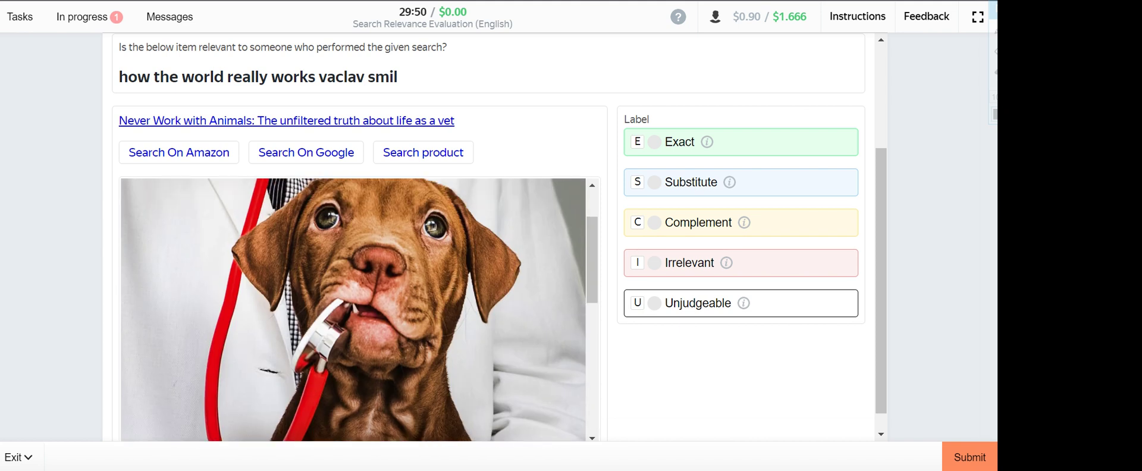
scroll(359, 310, up, 1)
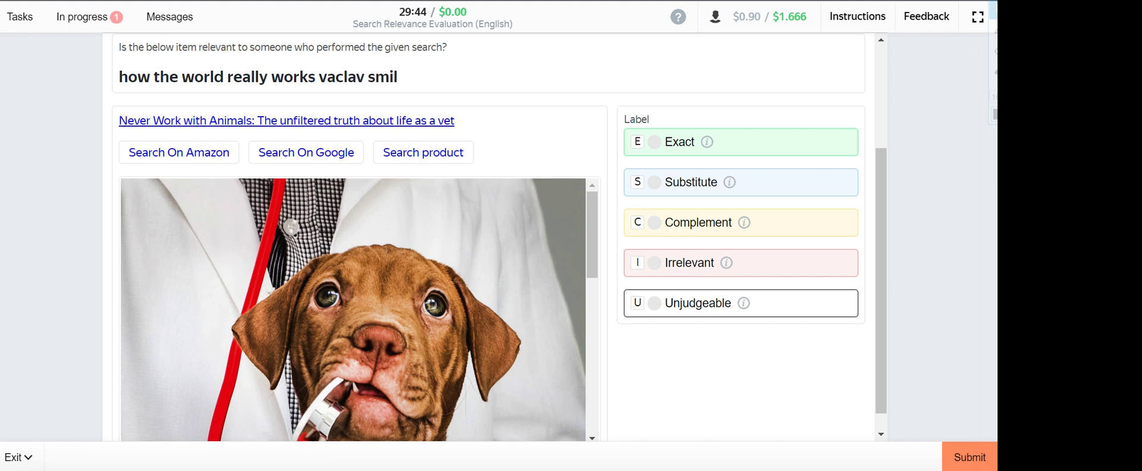
key(Return)
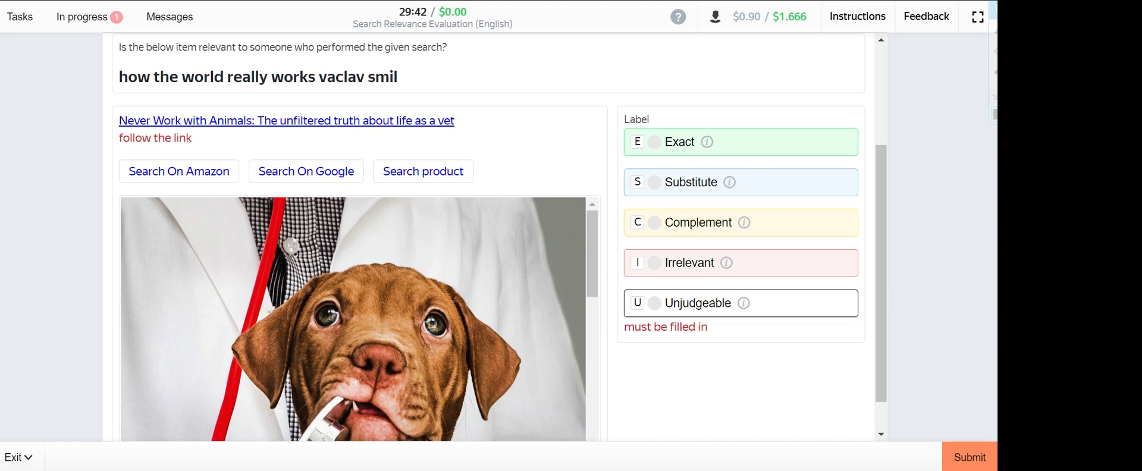
scroll(423, 171, up, 3)
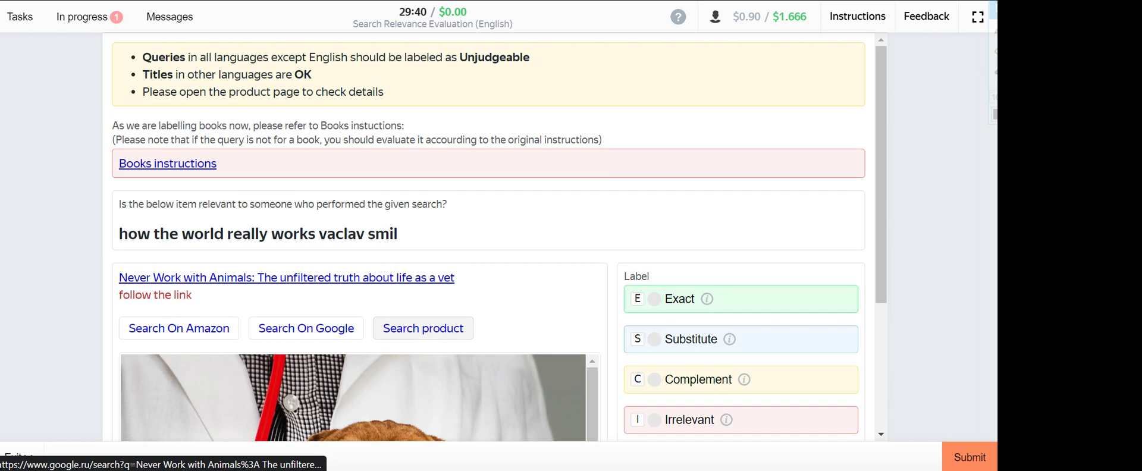
click(323, 279)
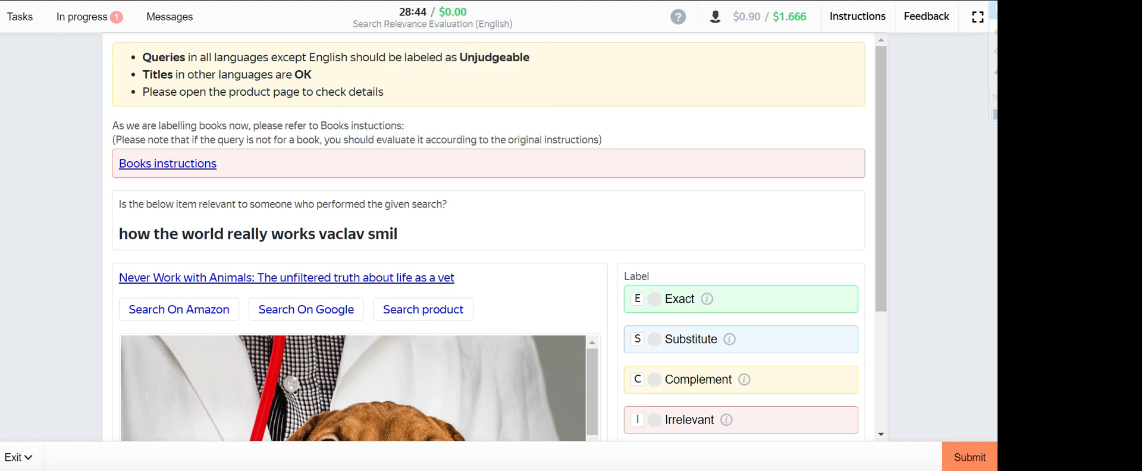
Try submitting Never Work with Animals with the Irrelevant label and read the hint.
click(652, 418)
scroll(488, 238, down, 3)
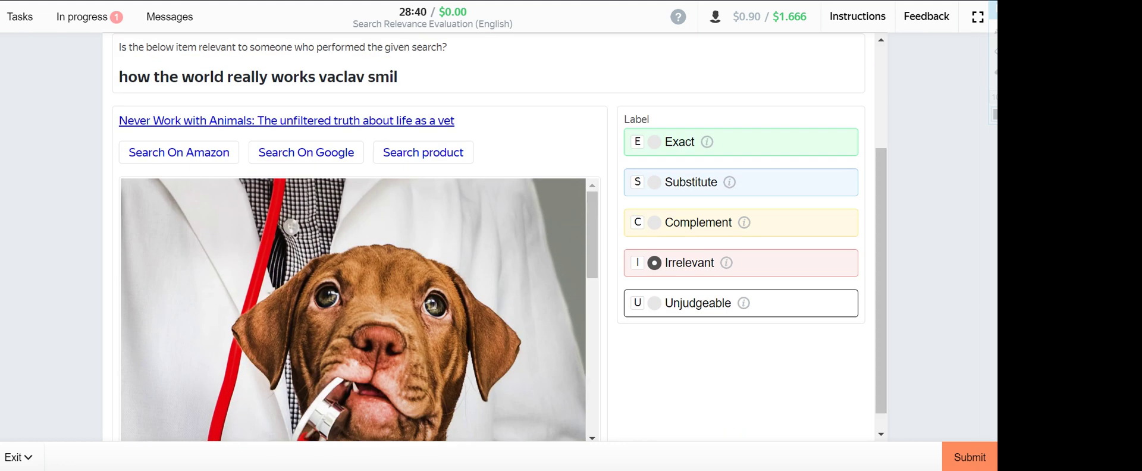
key(Return)
scroll(488, 238, up, 3)
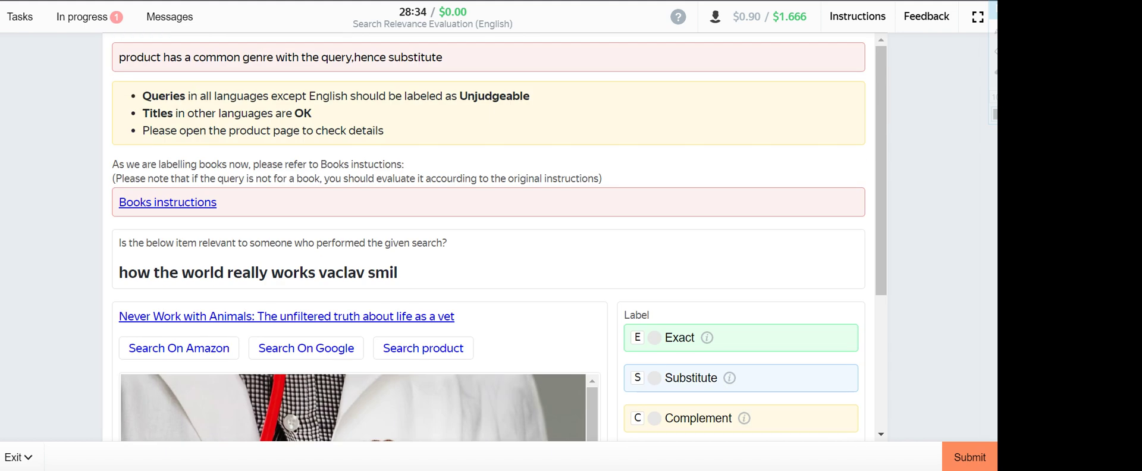
Change the label of Never Work with Animals to Substitute and resubmit the answer.
scroll(655, 238, down, 3)
click(654, 221)
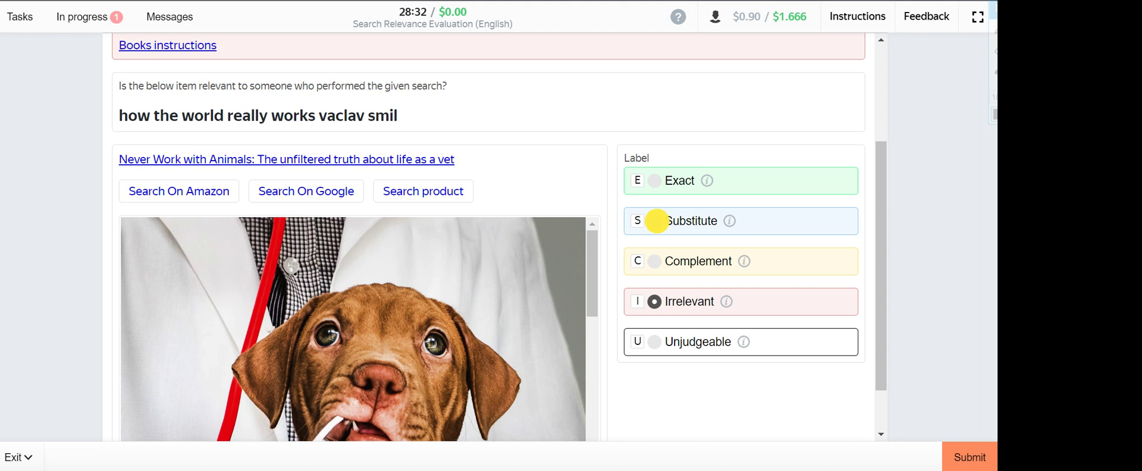
click(967, 458)
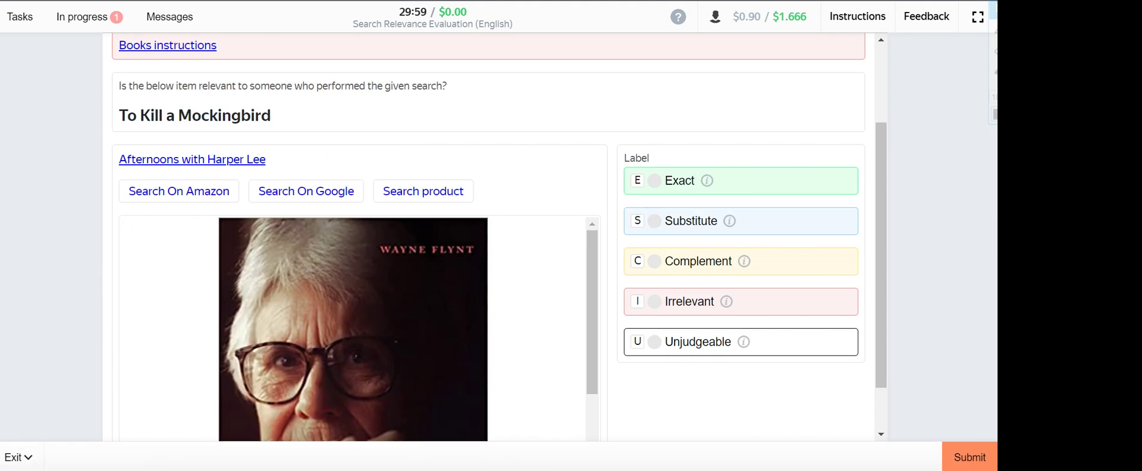
Label Afternoons with Harper Lee as Irrelevant, visit its product page, and submit the answer.
key(i)
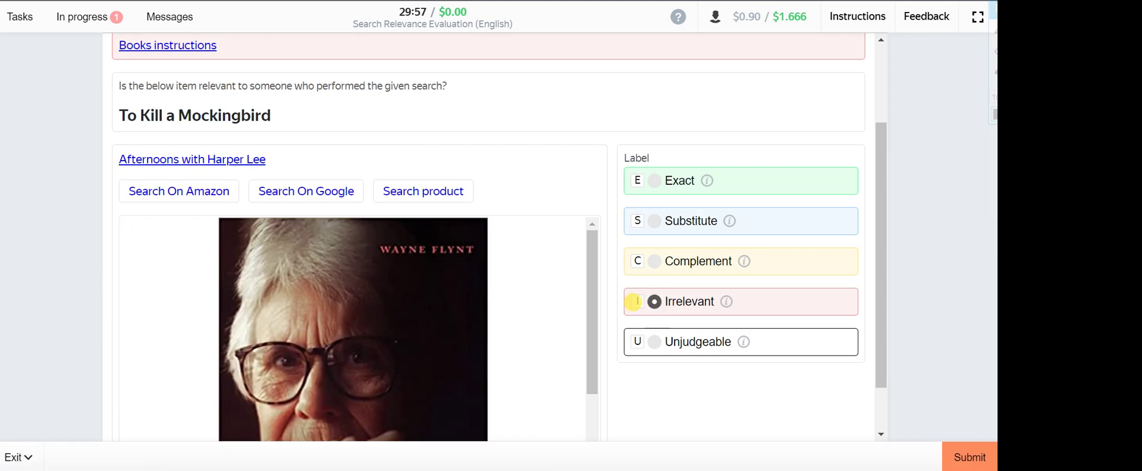
click(206, 159)
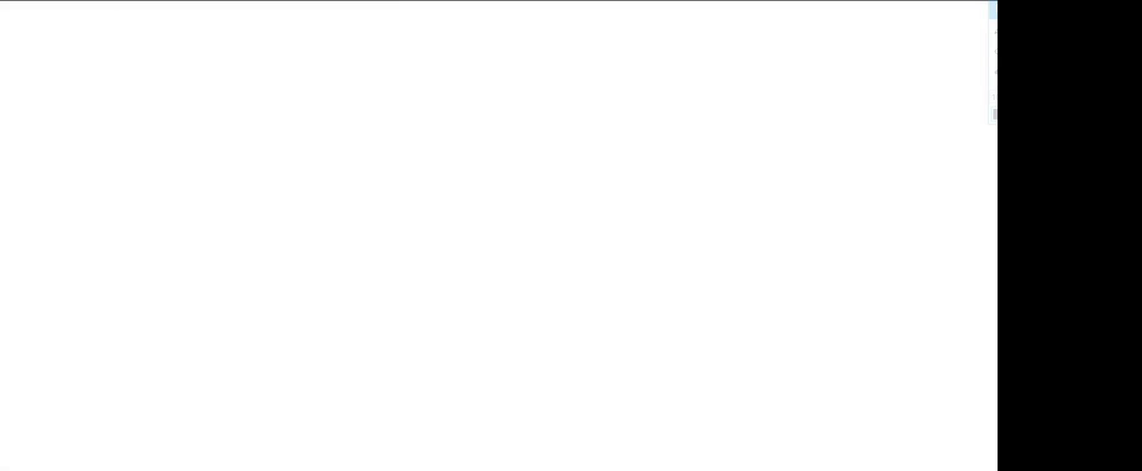
key(ctrl+w)
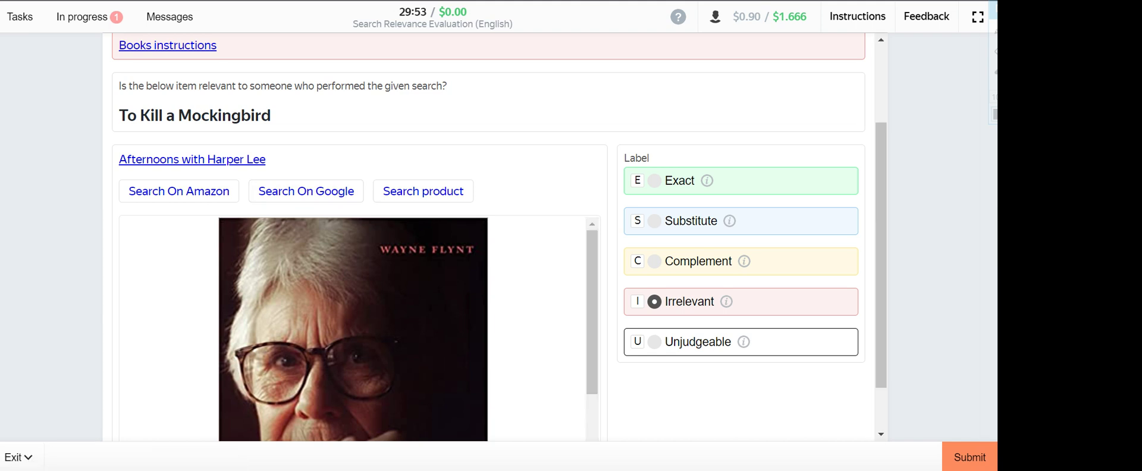
click(964, 455)
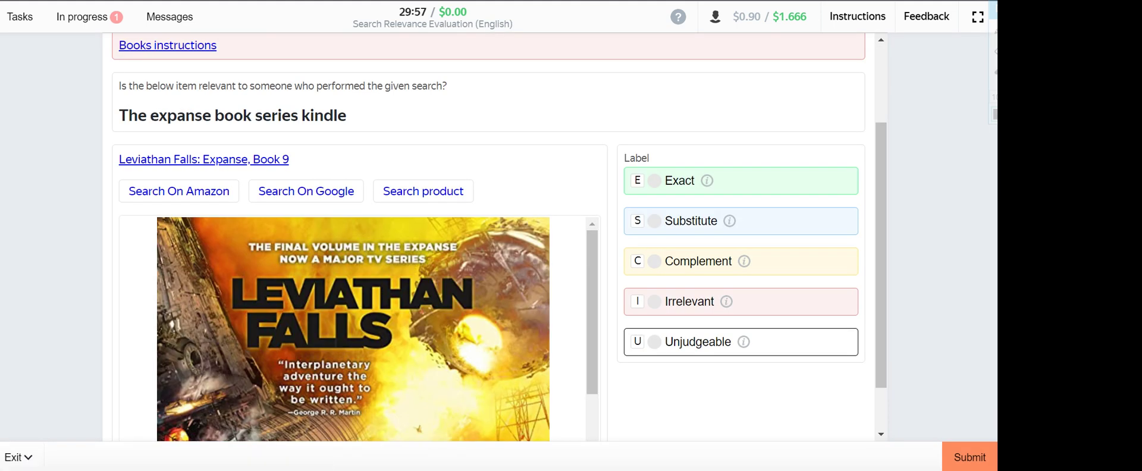
Label Leviathan Falls: Expanse, Book 9 as Substitute, visit its product page, and submit the answer.
click(654, 221)
click(168, 159)
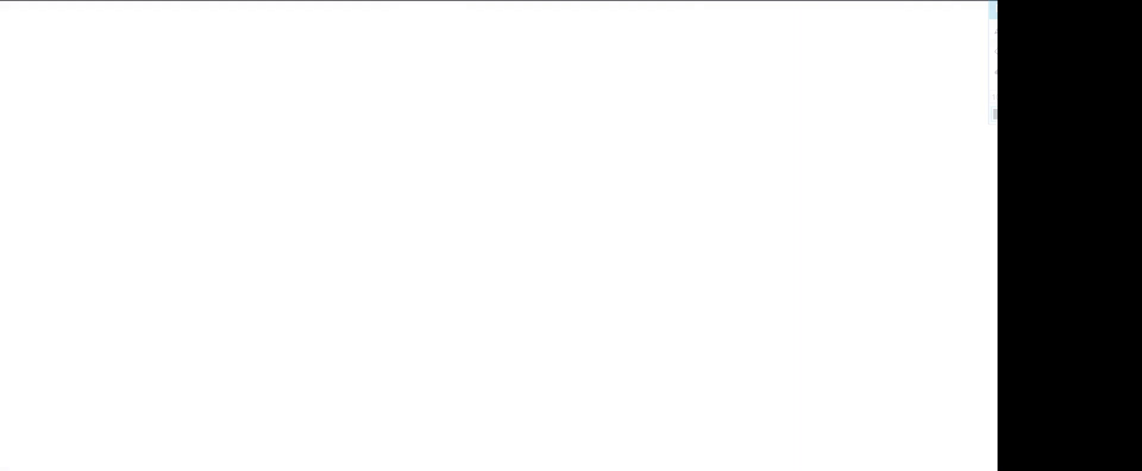
key(ctrl+w)
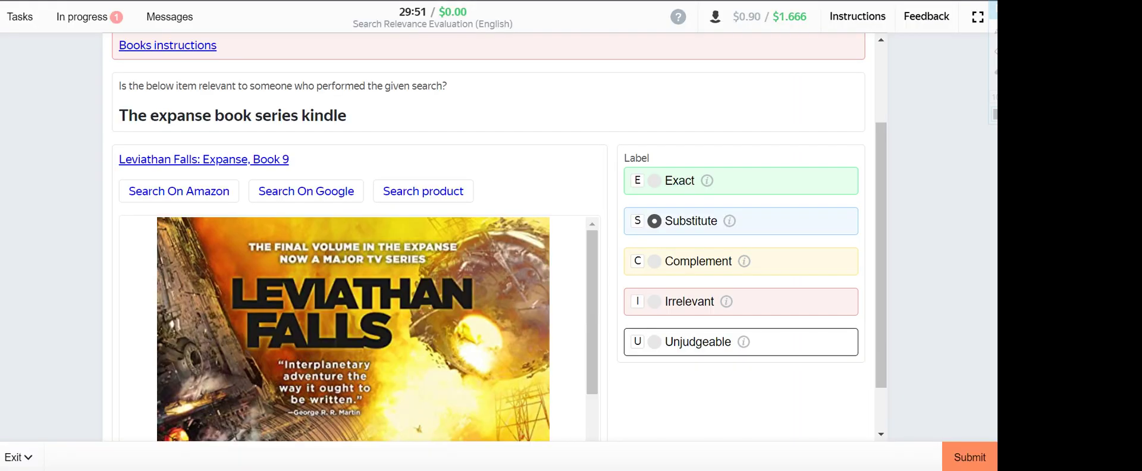
key(Return)
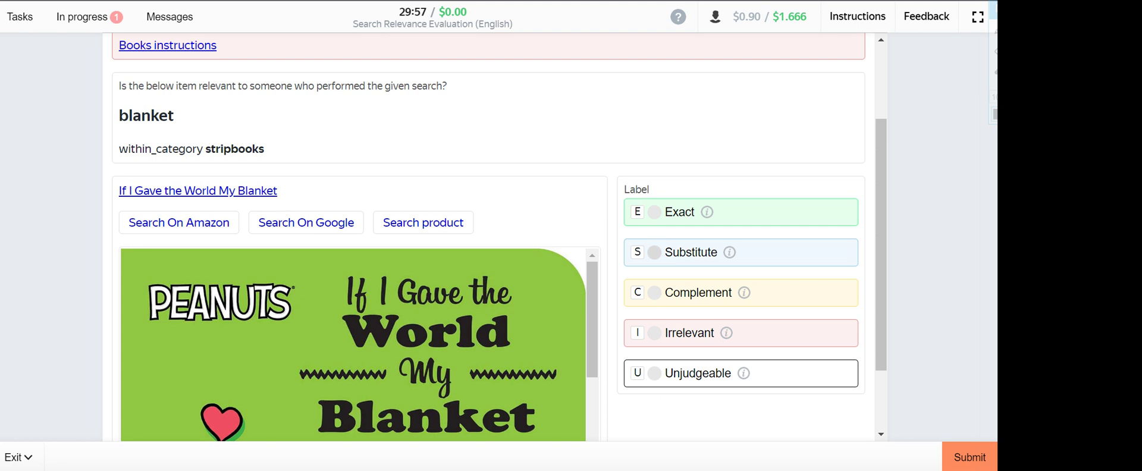
Label If I Gave the World My Blanket as Substitute, visit its product page, and submit the answer.
key(s)
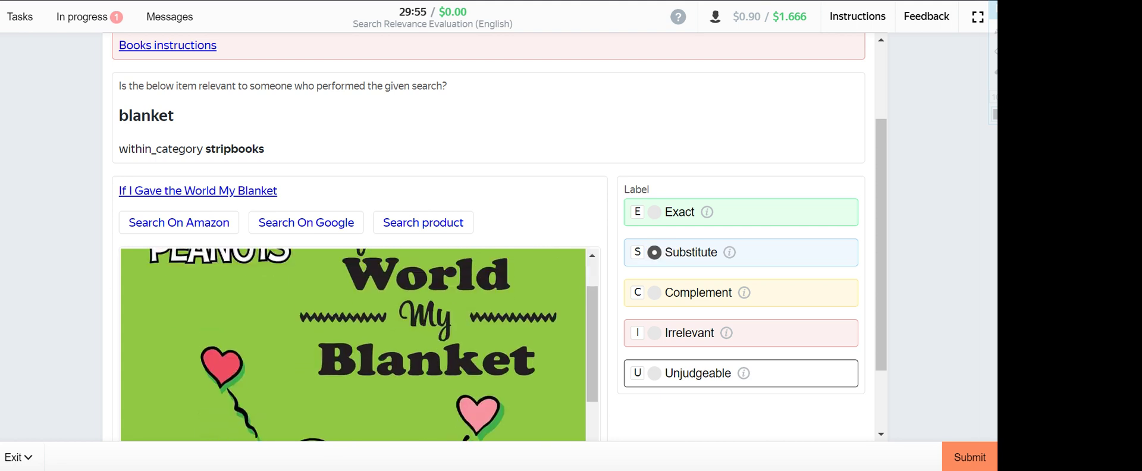
scroll(499, 238, down, 2)
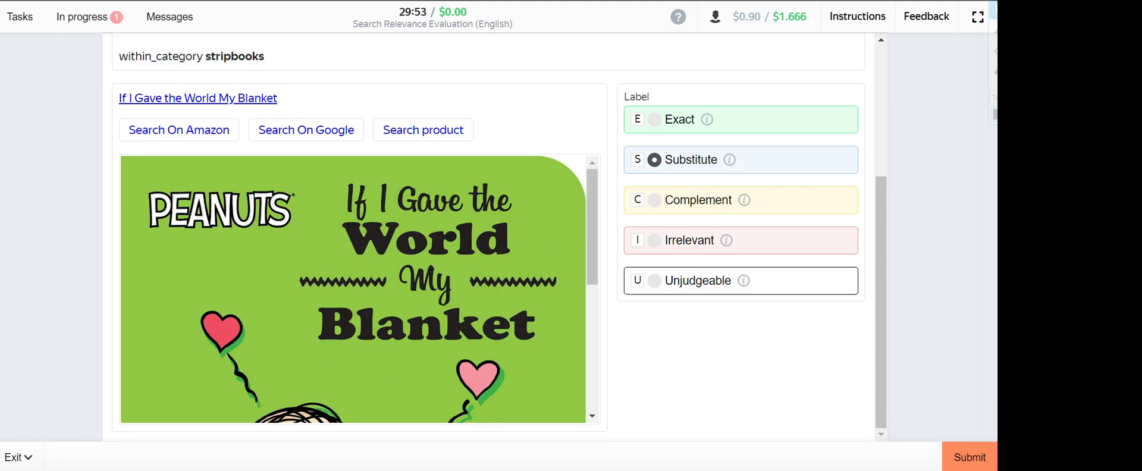
click(182, 98)
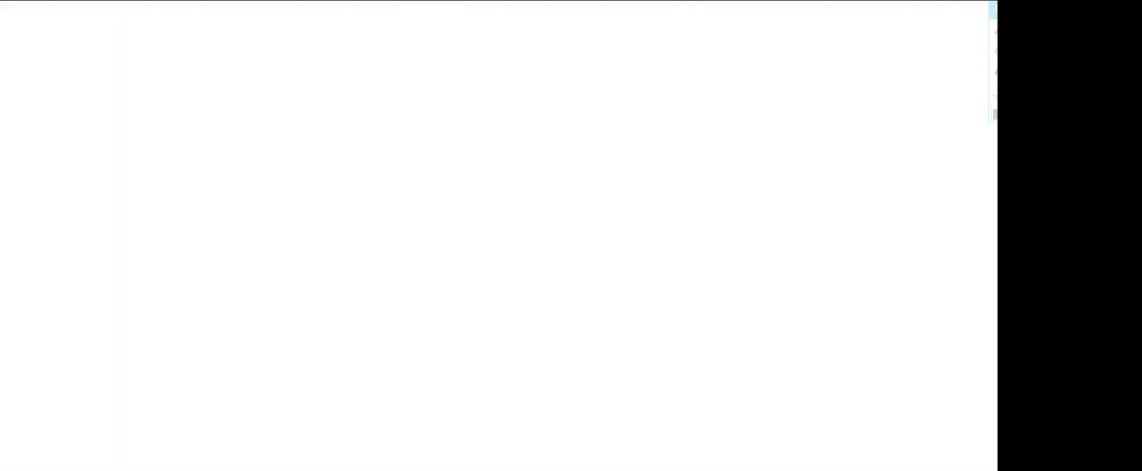
key(ctrl+w)
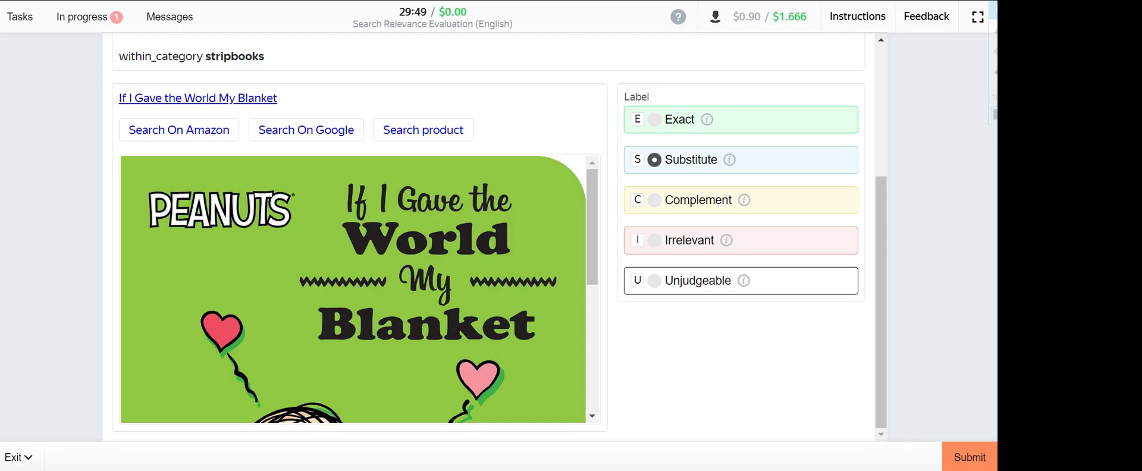
key(Return)
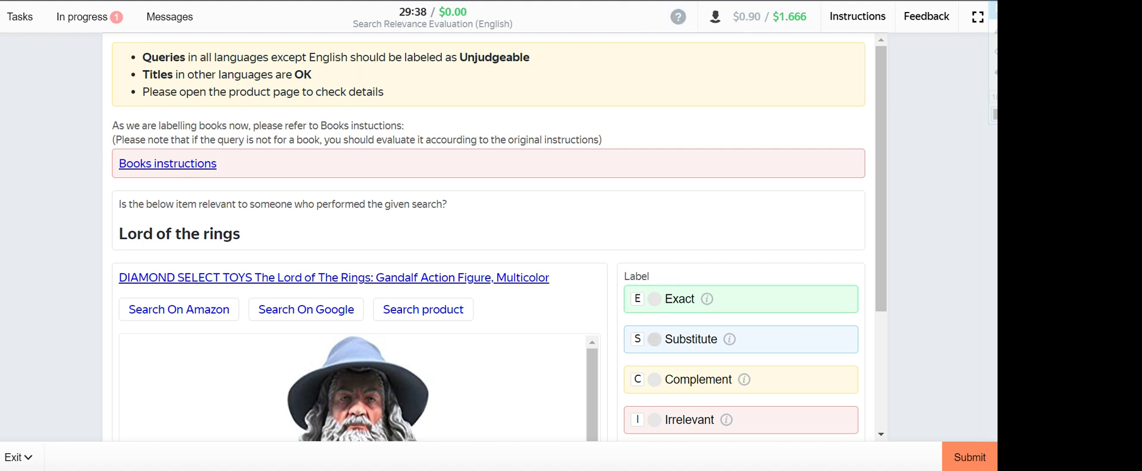
Label the Gandalf action figure as Substitute, open its product page, and submit the answer.
click(655, 339)
click(424, 277)
key(Return)
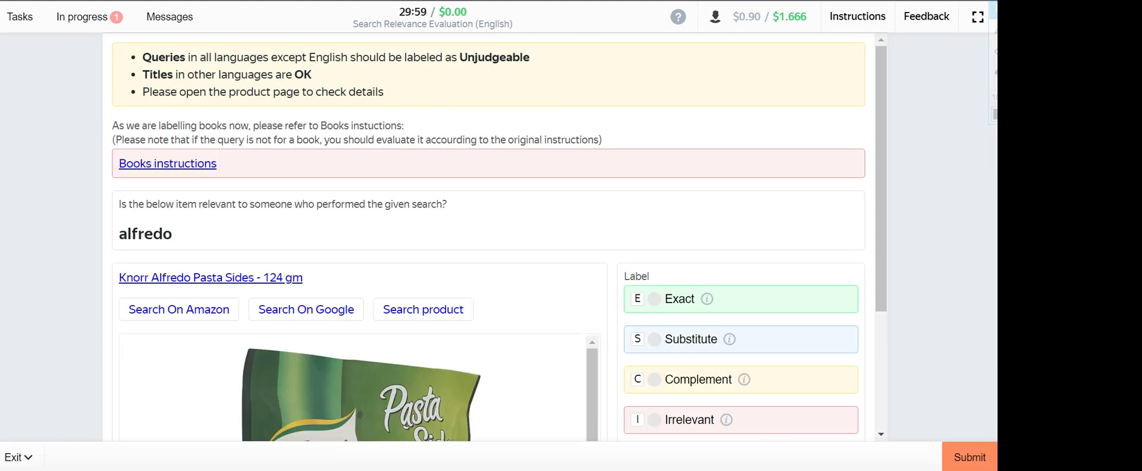
Label Knorr Alfredo Pasta Sides as Exact for the query alfredo, visit its product page, and submit the answer.
scroll(306, 130, down, 3)
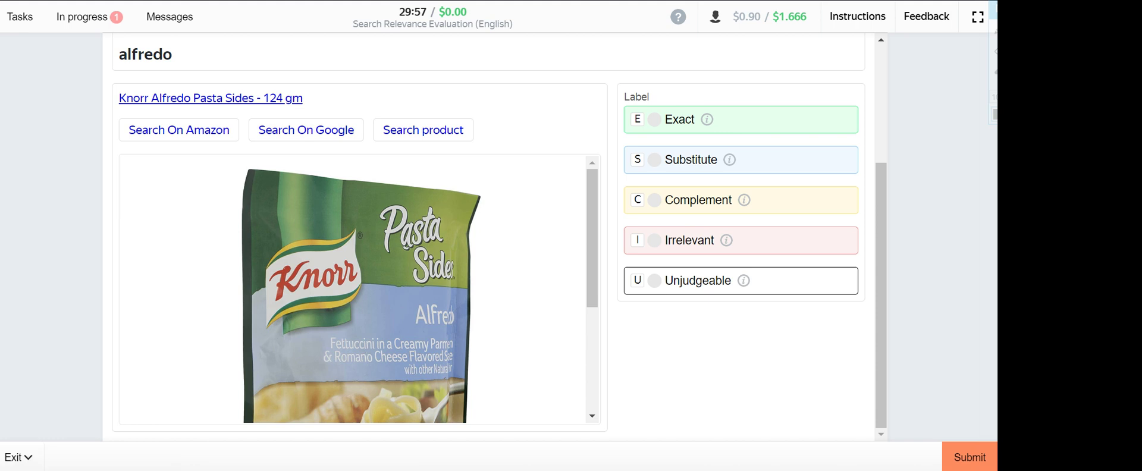
click(658, 118)
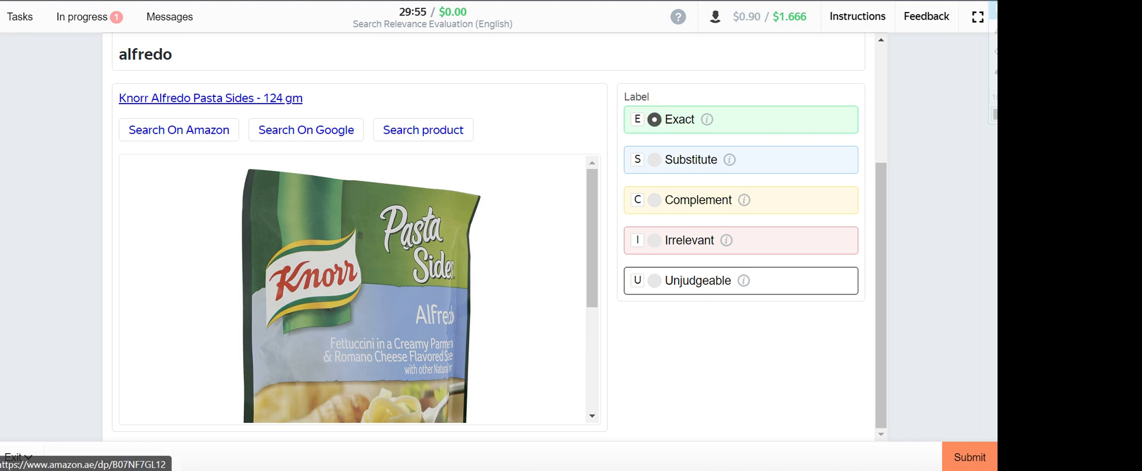
click(236, 101)
key(ctrl+w)
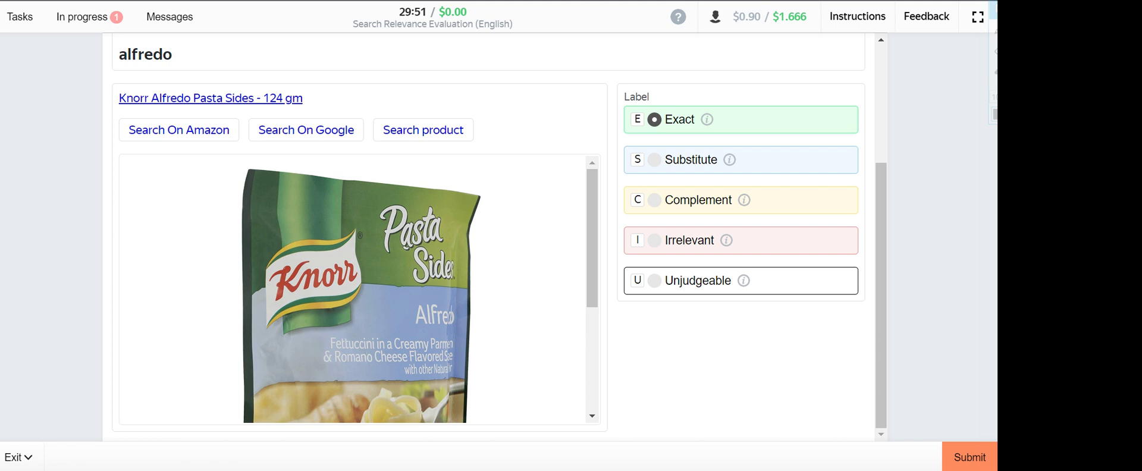
key(Return)
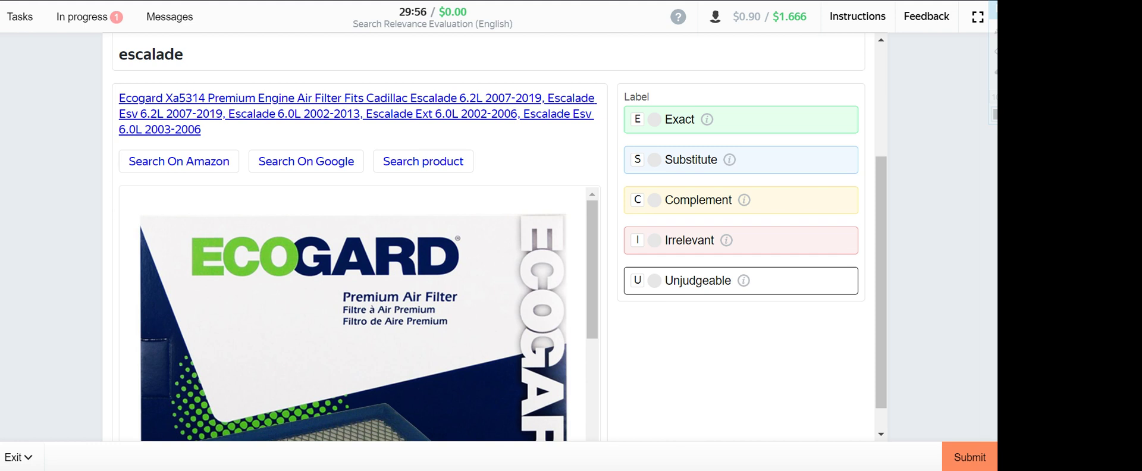
Check the Ecogard Xa5314 engine air filter's product page, label it as Exact for the query escalade, and submit the answer.
scroll(354, 314, down, 4)
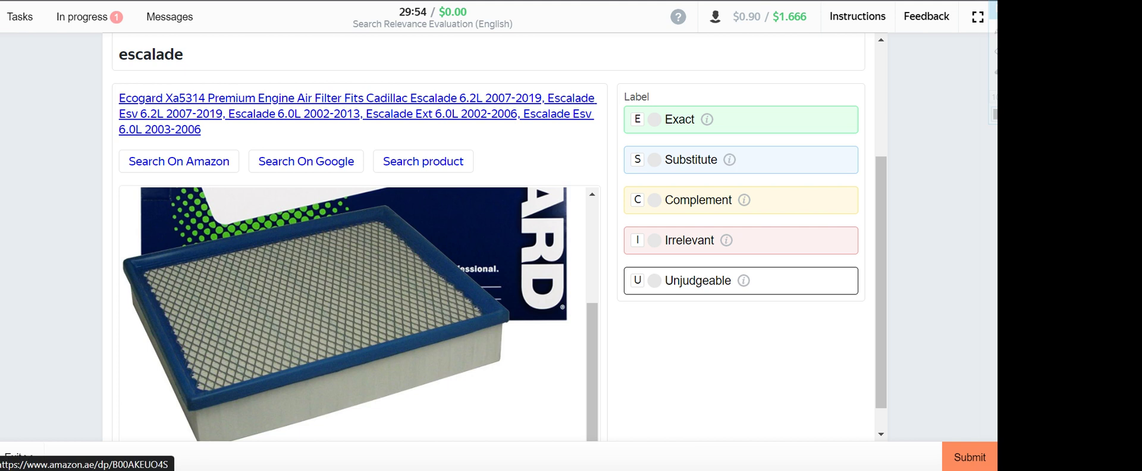
click(289, 100)
key(ctrl+shift+Tab)
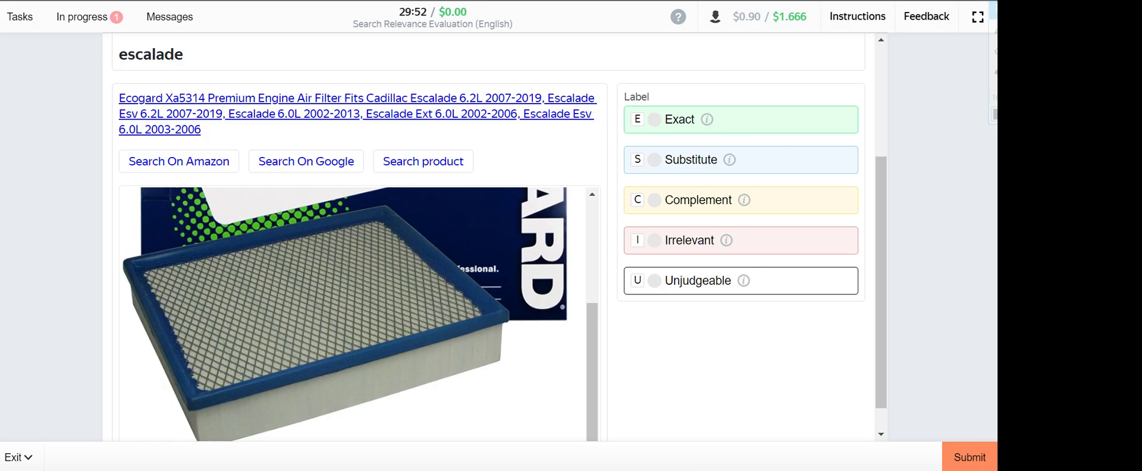
key(ctrl+Tab)
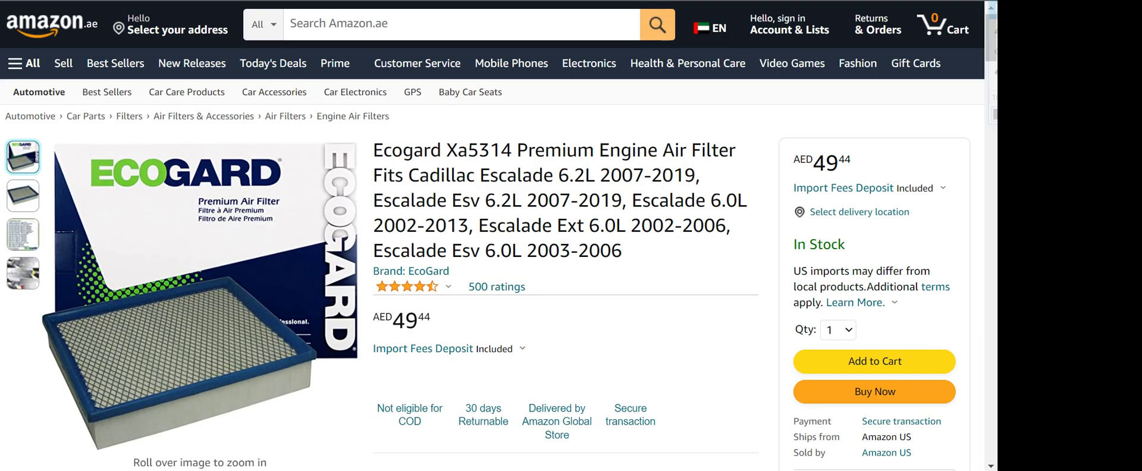
key(ctrl+shift+Tab)
mouse_move(686, 470)
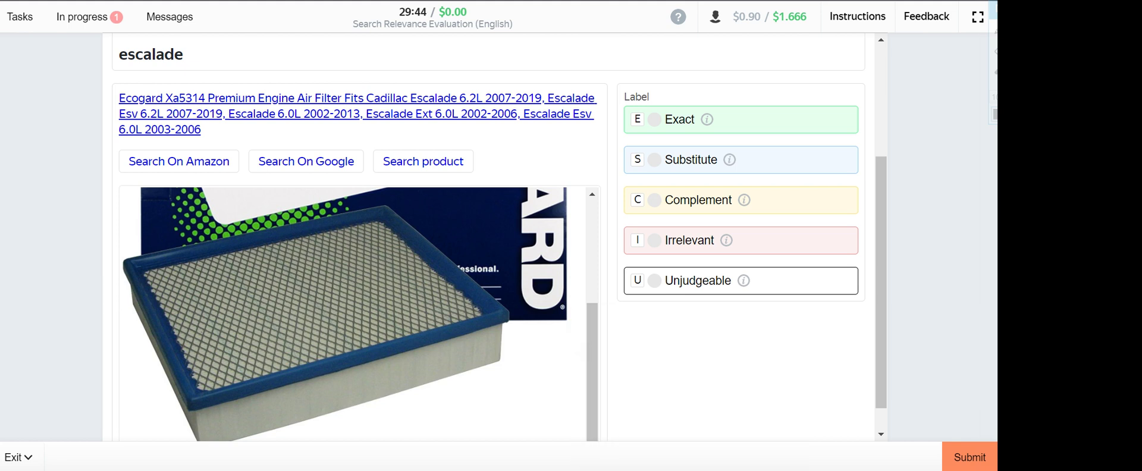
click(654, 119)
click(970, 457)
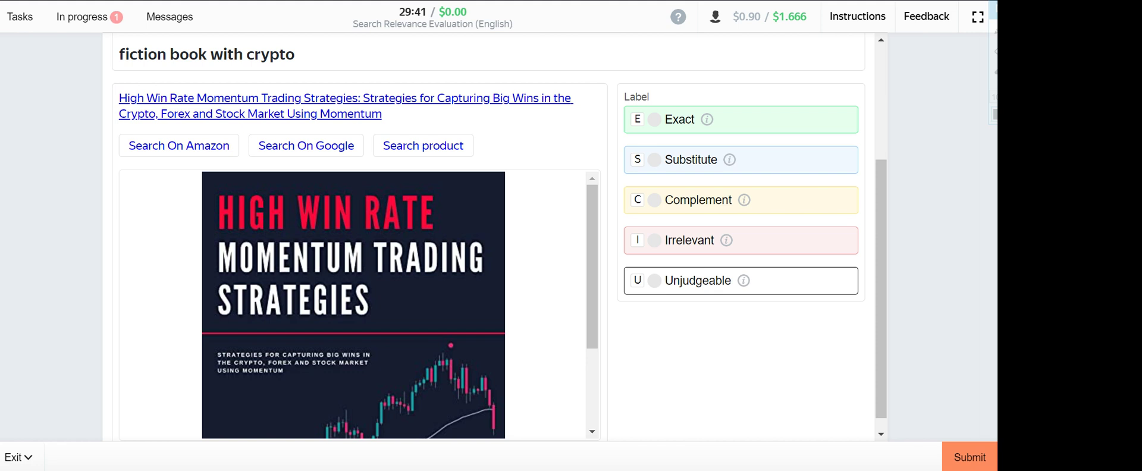
Label High Win Rate Momentum Trading Strategies as Irrelevant, visit its product page, and submit the answer.
click(654, 240)
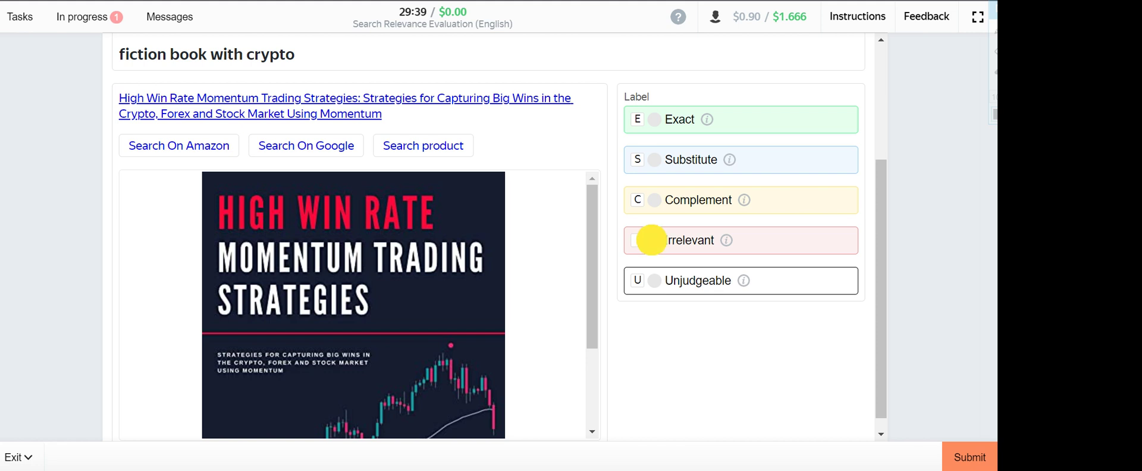
click(296, 103)
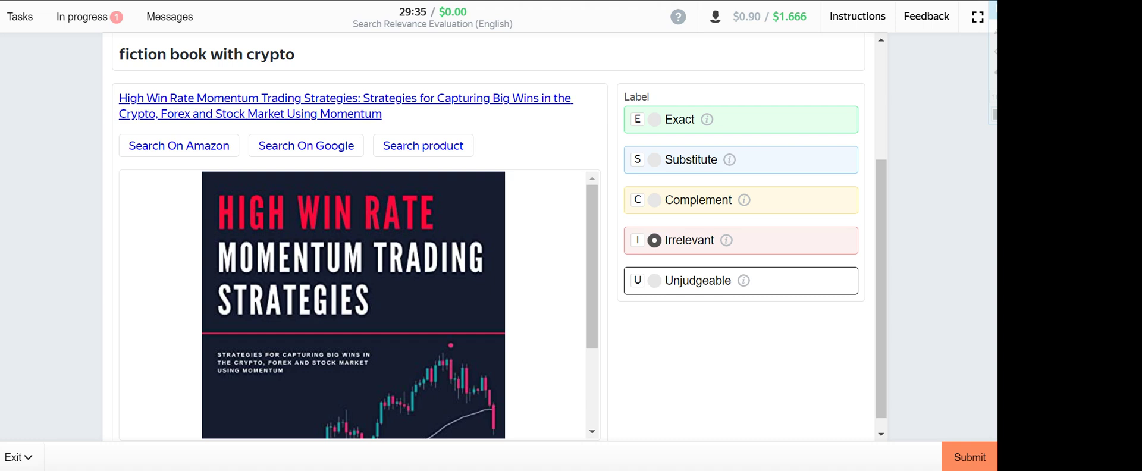
click(973, 457)
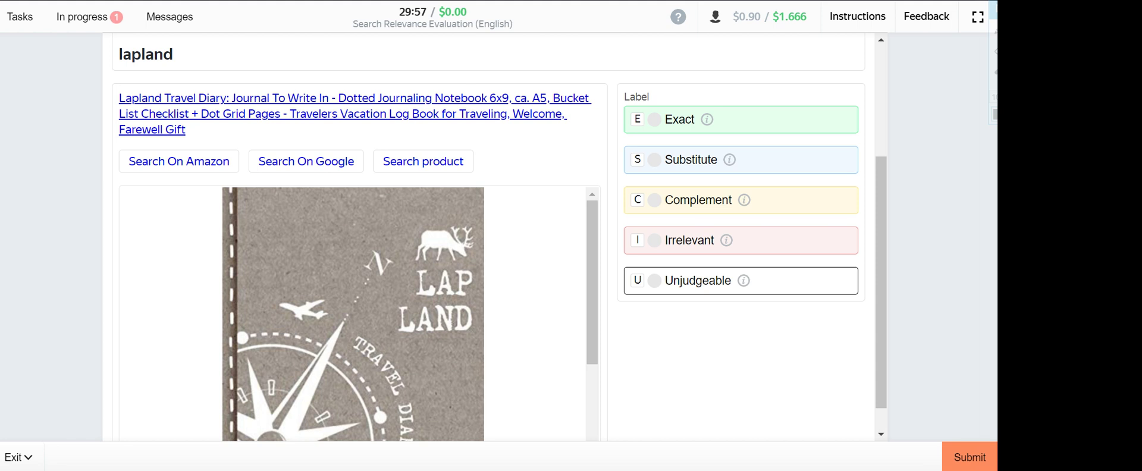
Label the Lapland Travel Diary as Irrelevant, look over its image and product page, and submit the answer.
key(i)
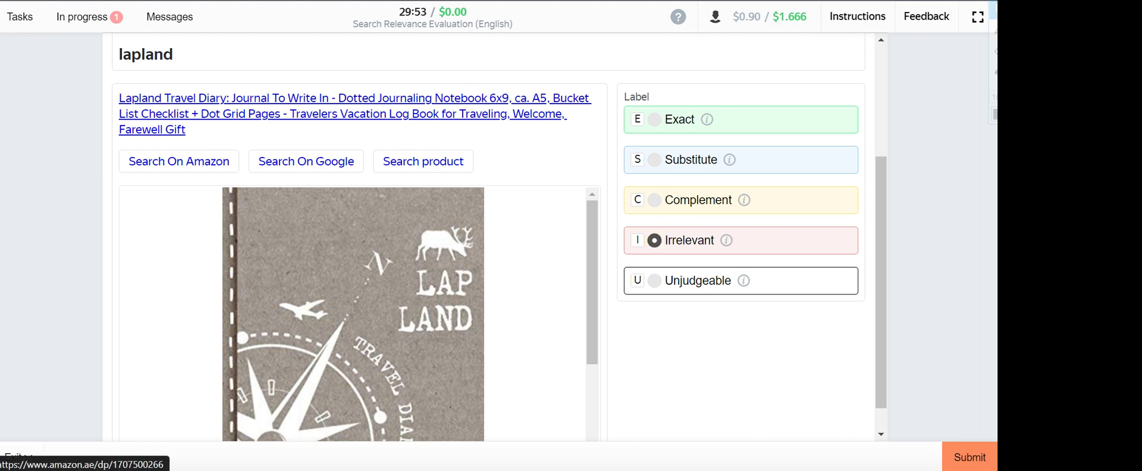
scroll(357, 119, up, 1)
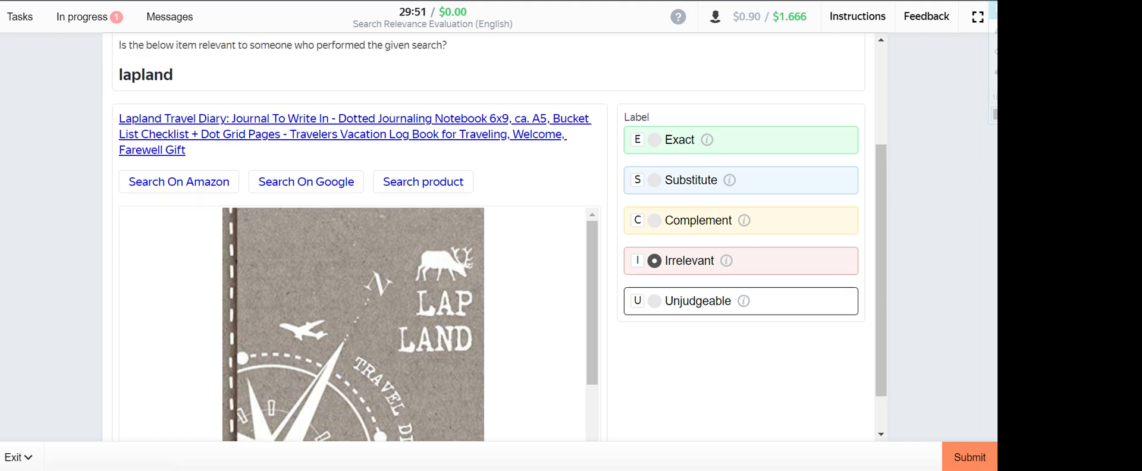
scroll(357, 119, down, 2)
scroll(357, 286, down, 2)
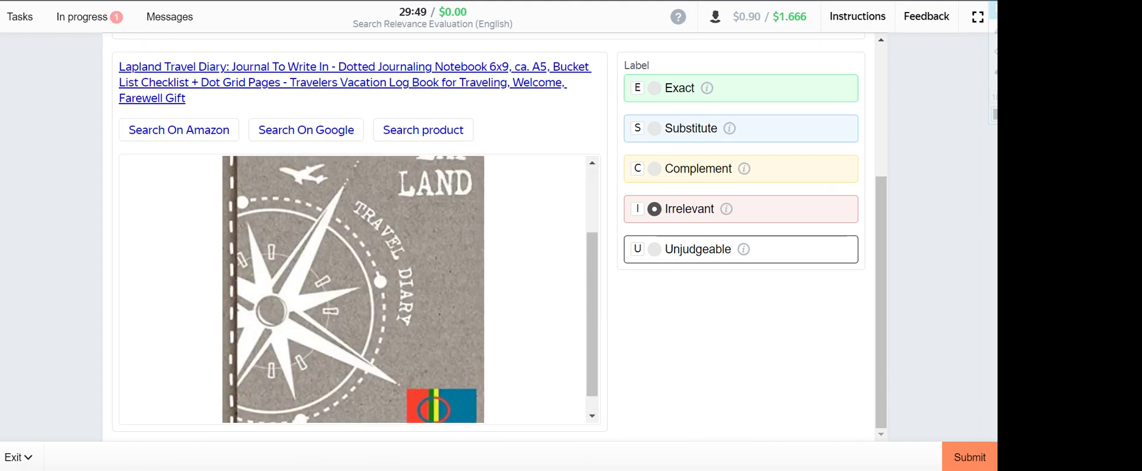
scroll(357, 286, up, 2)
click(382, 83)
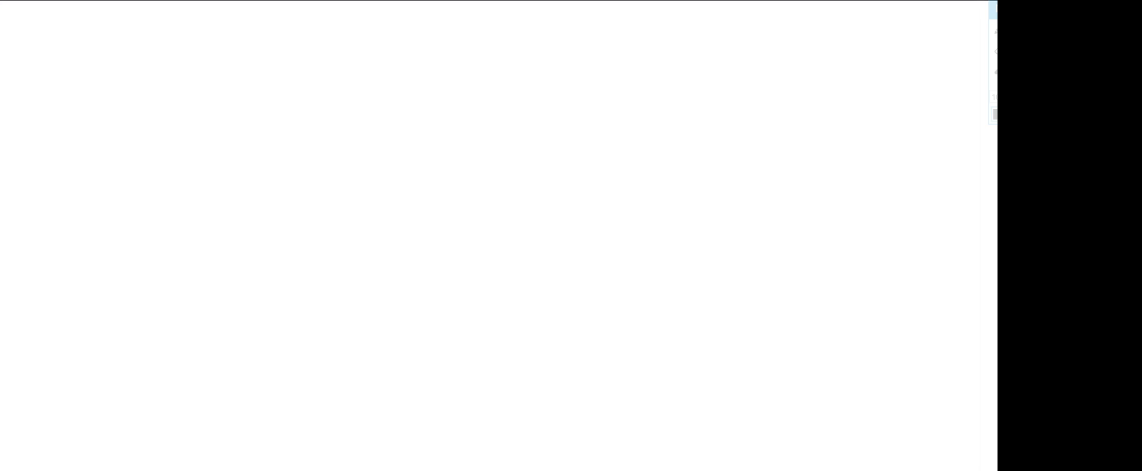
key(ctrl+w)
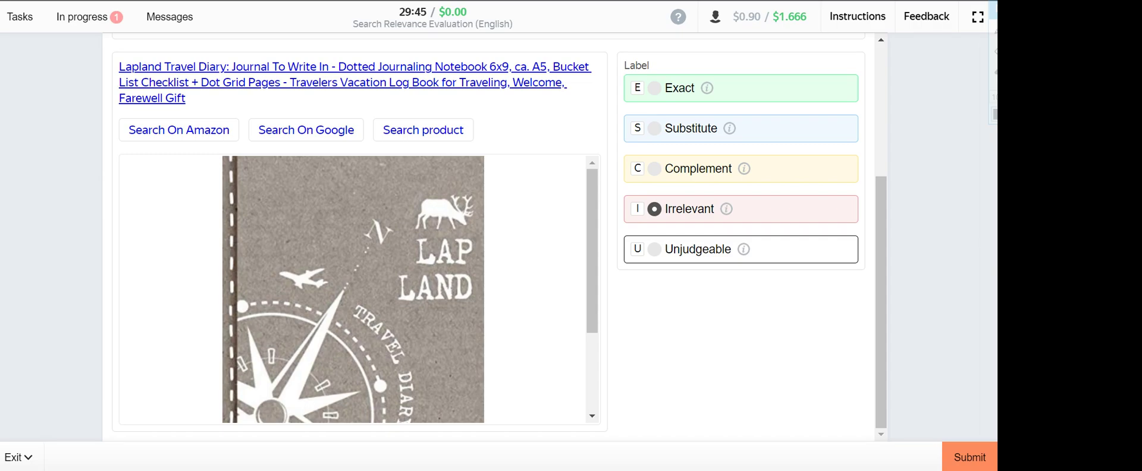
click(967, 457)
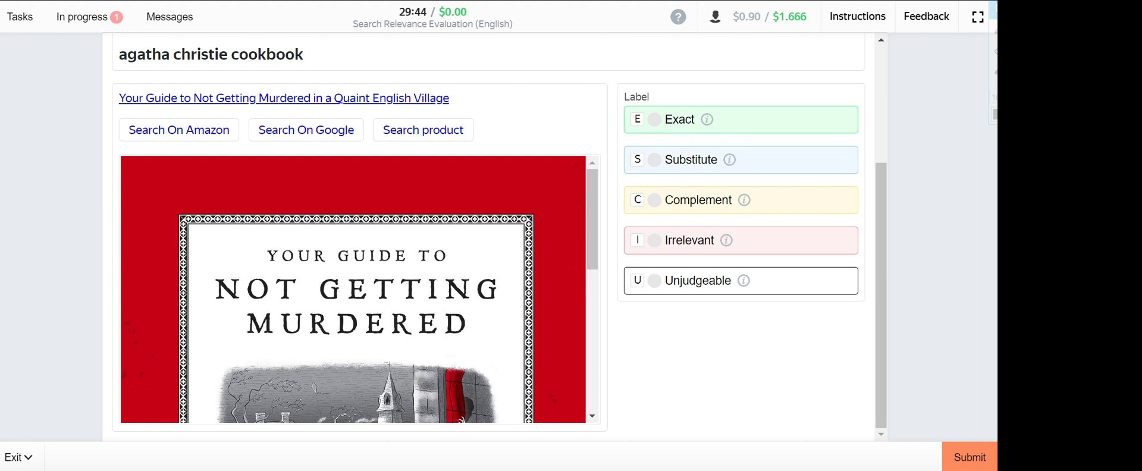
Label Your Guide to Not Getting Murdered in a Quaint English Village as Irrelevant, visit its product page, and submit the answer.
click(654, 240)
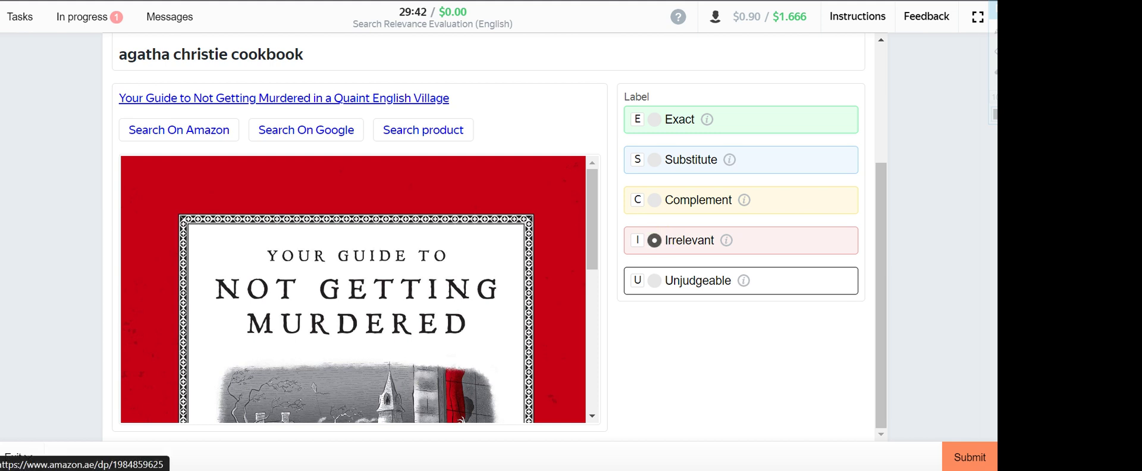
click(320, 99)
key(ctrl+w)
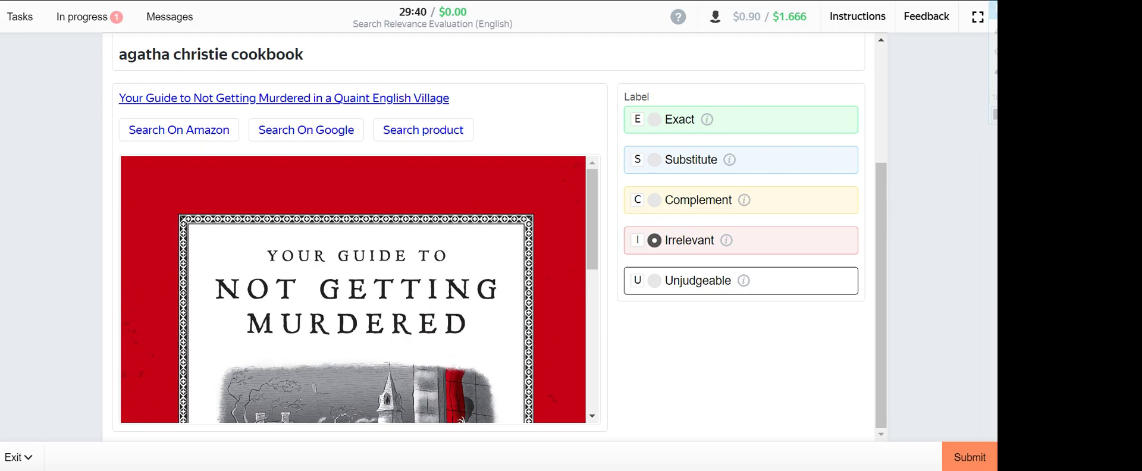
scroll(353, 289, down, 2)
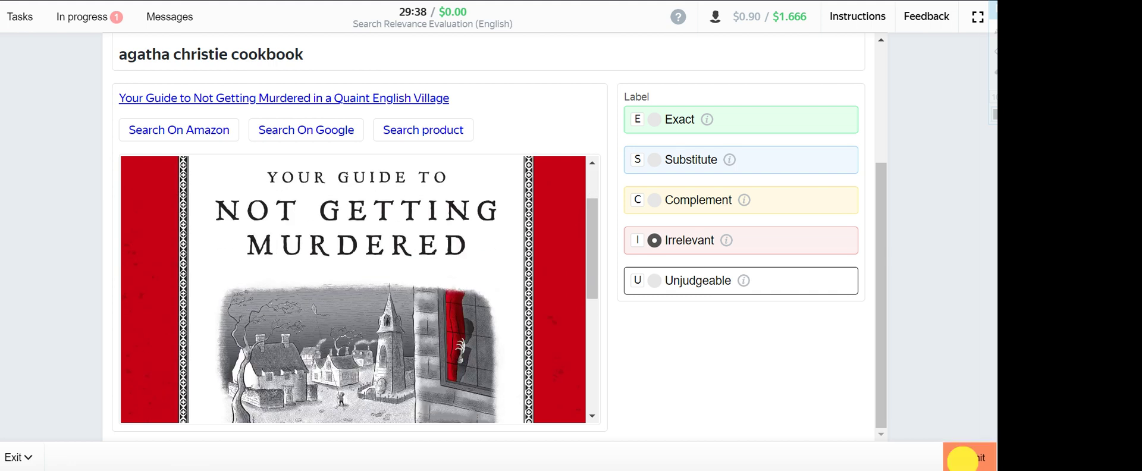
click(964, 457)
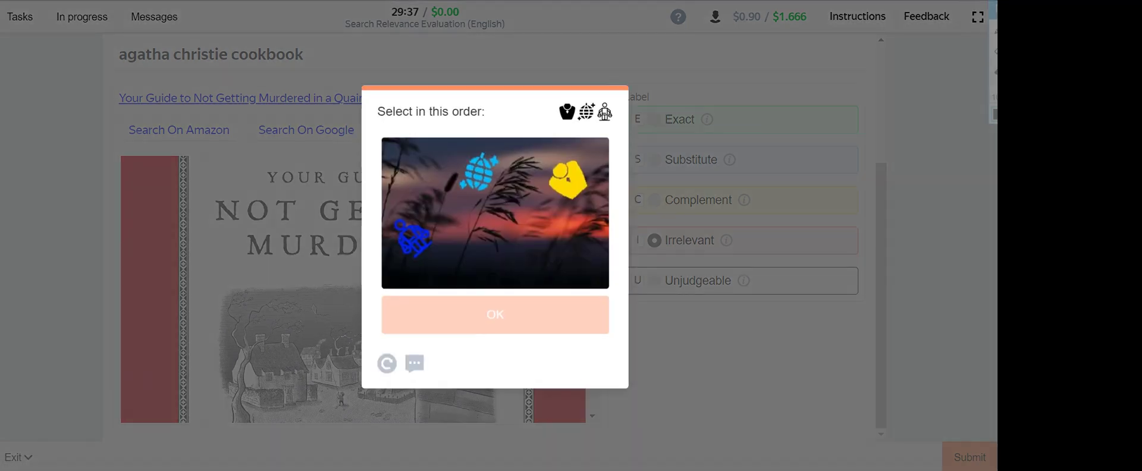
Solve the captcha by selecting the necklace bust, globe and seated person icons in the requested order and confirming.
click(572, 177)
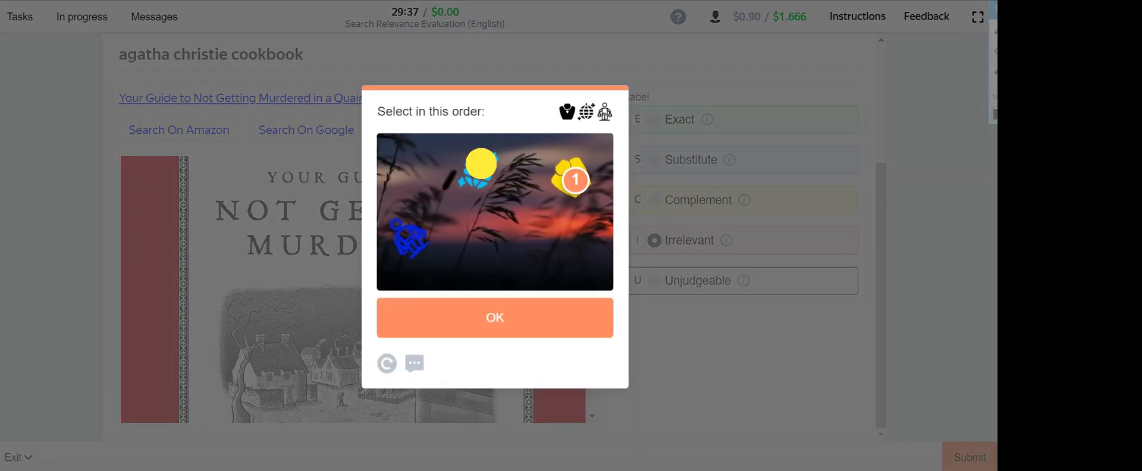
click(481, 166)
click(408, 239)
click(485, 316)
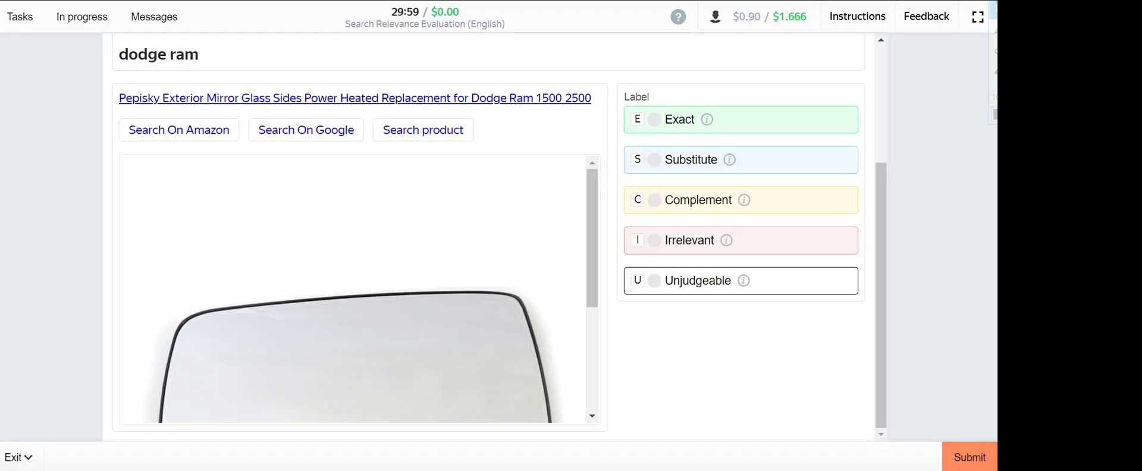
Examine the Pepisky exterior mirror glass, label it as Exact for the query dodge ram, and submit the answer.
scroll(357, 288, down, 2)
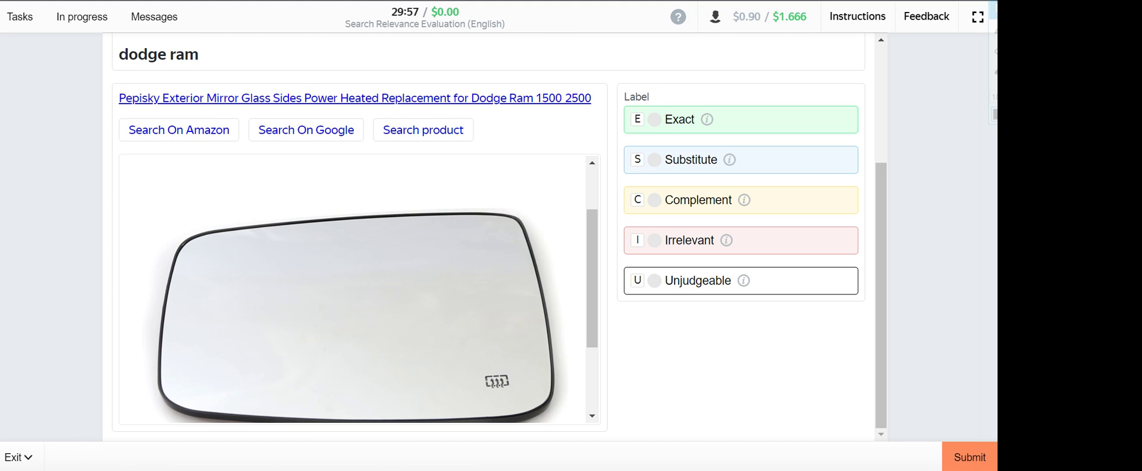
scroll(357, 288, up, 2)
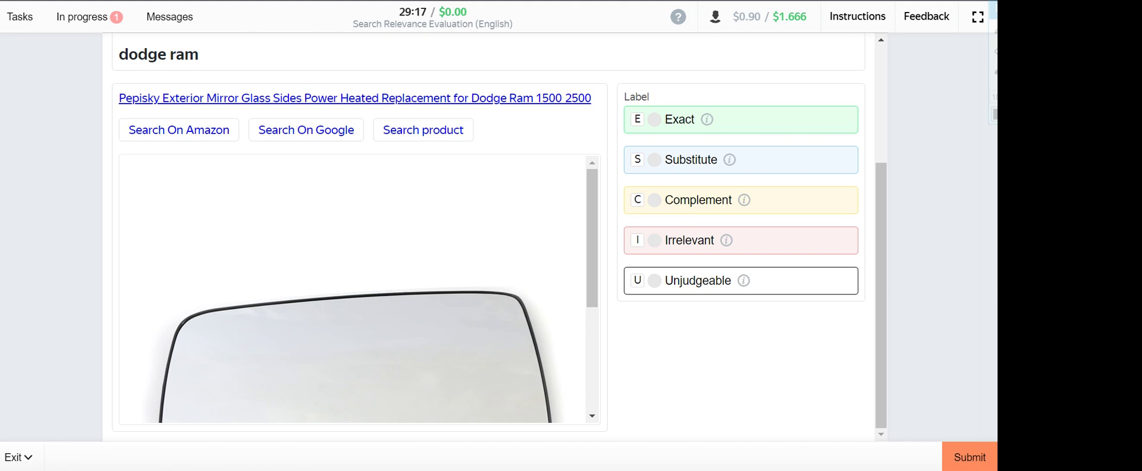
scroll(307, 119, up, 1)
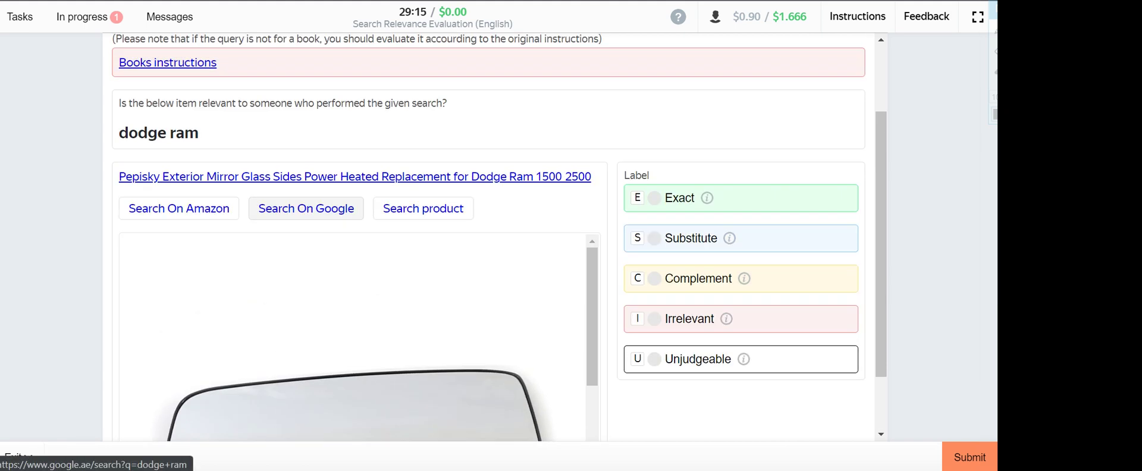
scroll(306, 107, down, 1)
scroll(307, 107, up, 1)
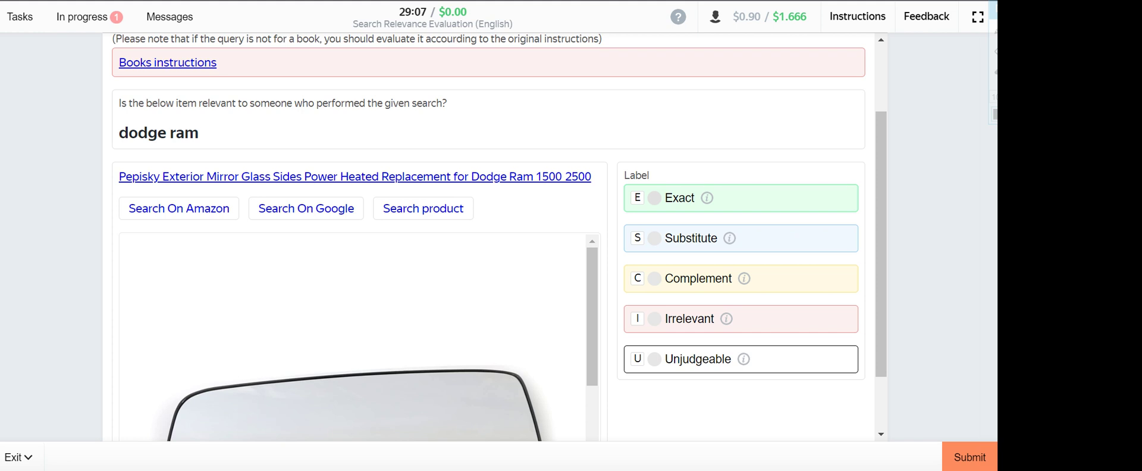
key(e)
key(Return)
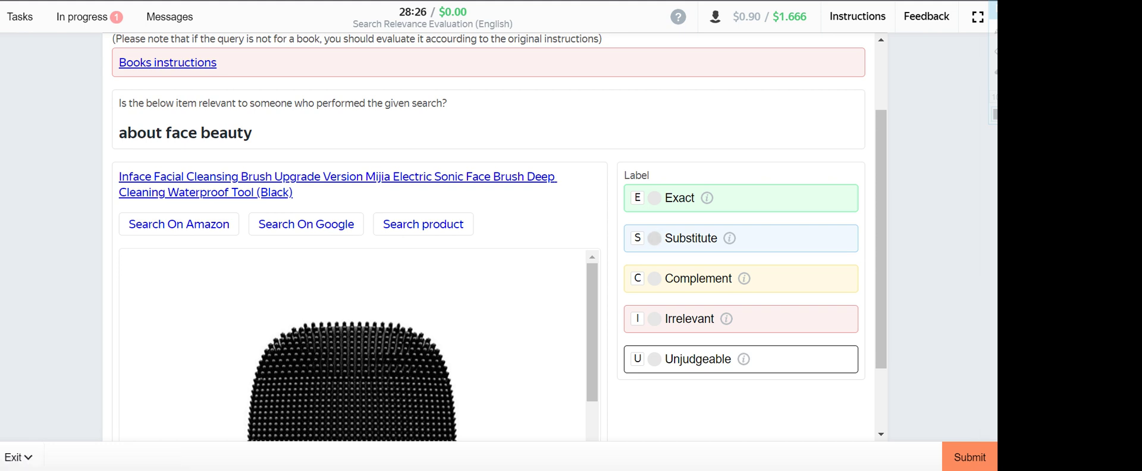
Try labelling the Inface facial cleansing brush as Substitute, visit its product page, and submit the answer.
click(654, 238)
click(413, 176)
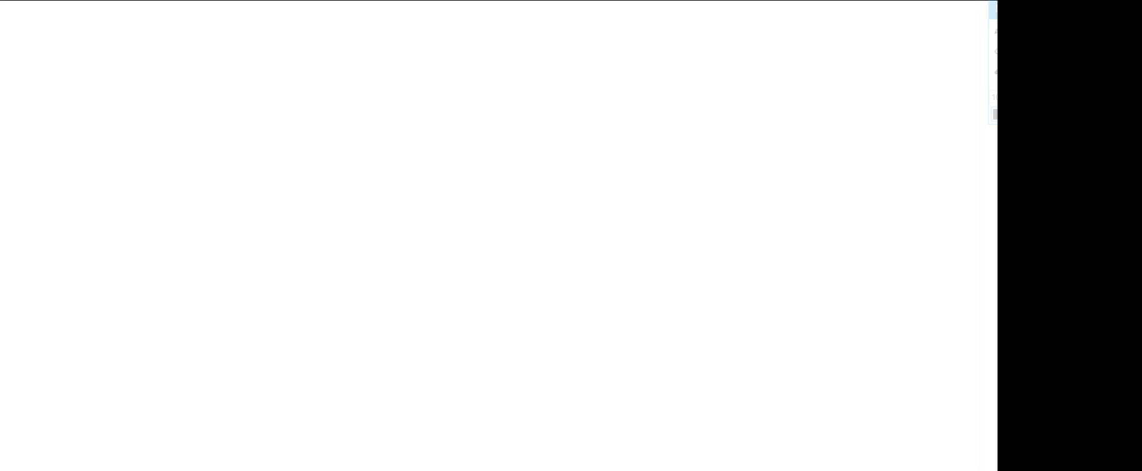
key(ctrl+w)
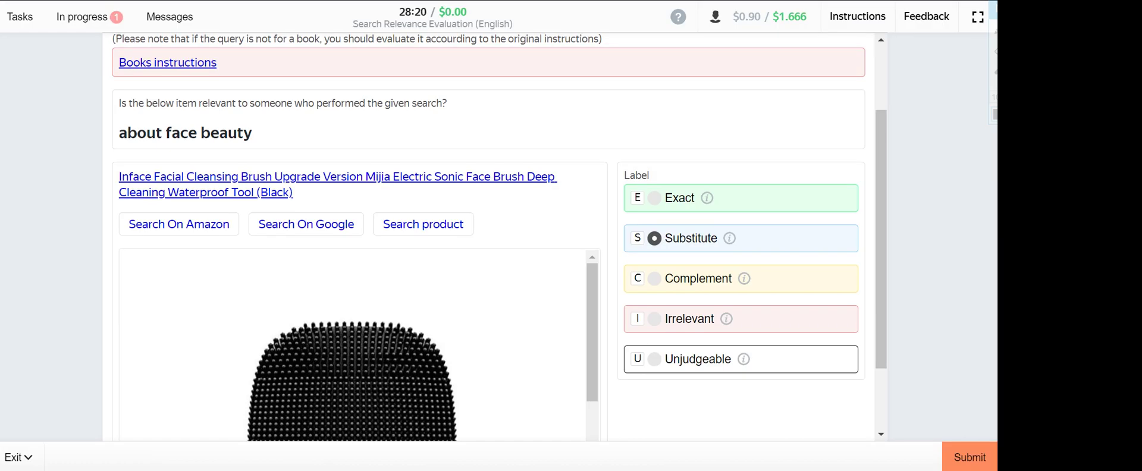
click(970, 457)
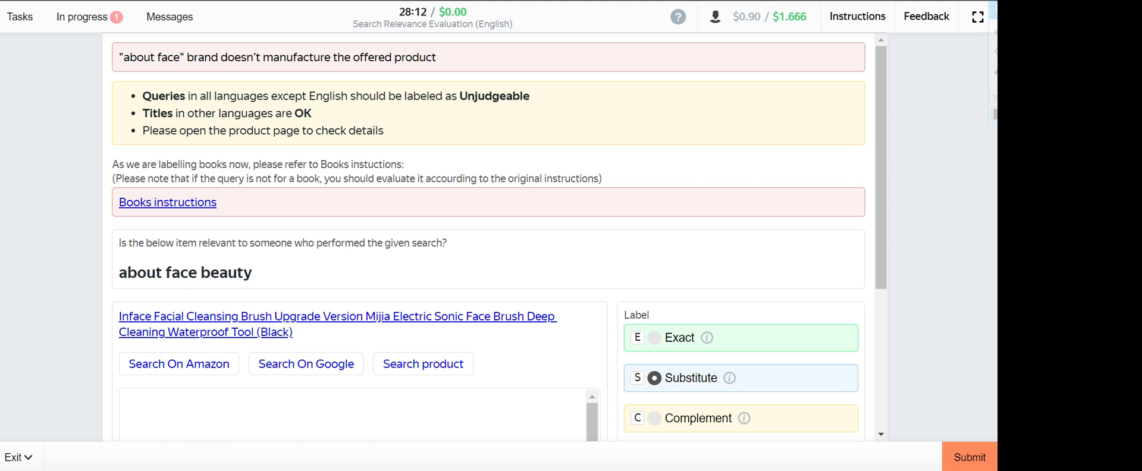
Change the Inface facial cleansing brush's label to Irrelevant for the query about face beauty and resubmit the answer.
scroll(488, 237, down, 3)
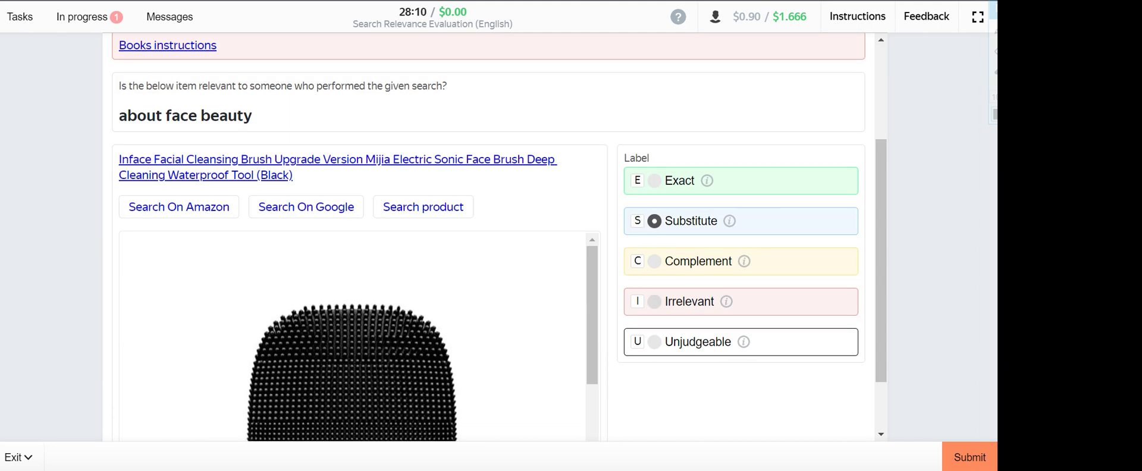
key(i)
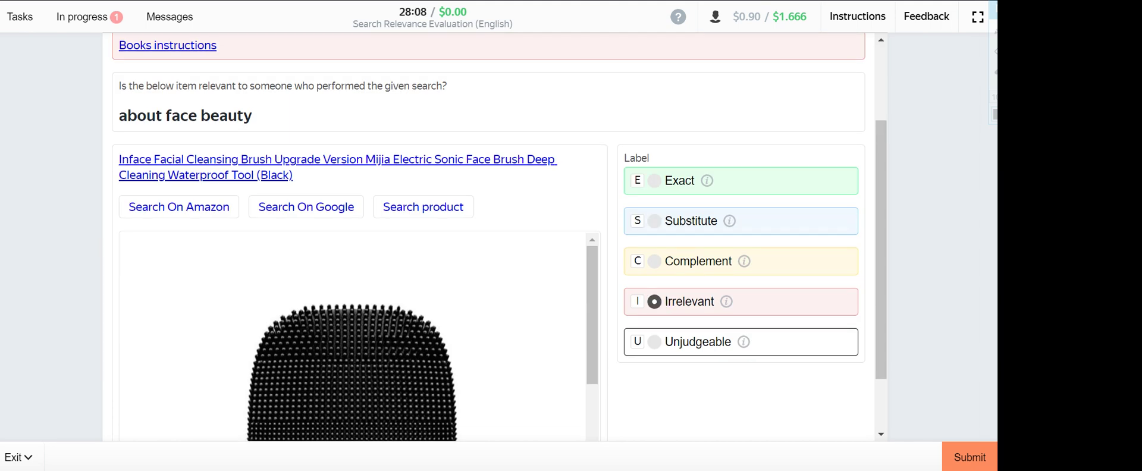
key(Return)
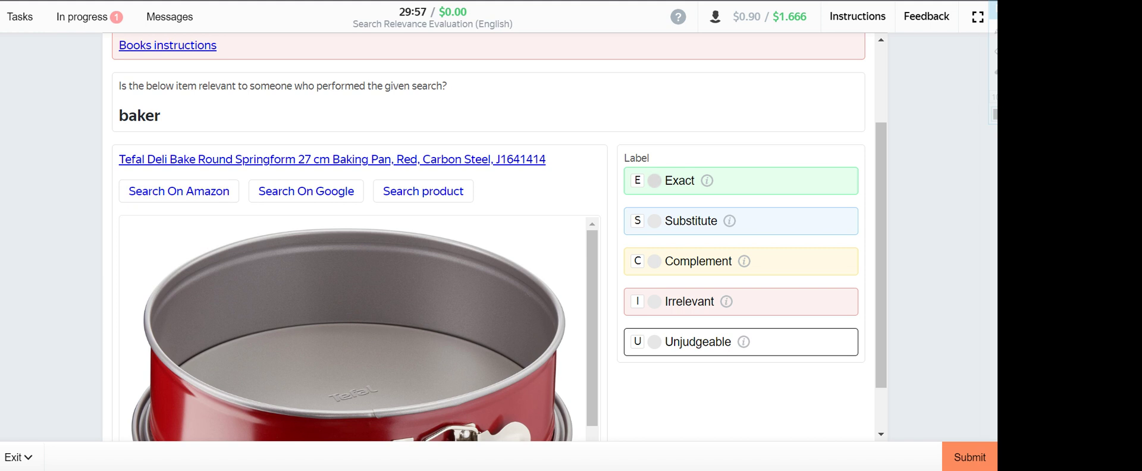
Label the Tefal springform baking pan as Exact for the query baker, check its product page, and submit the answer.
key(e)
click(385, 161)
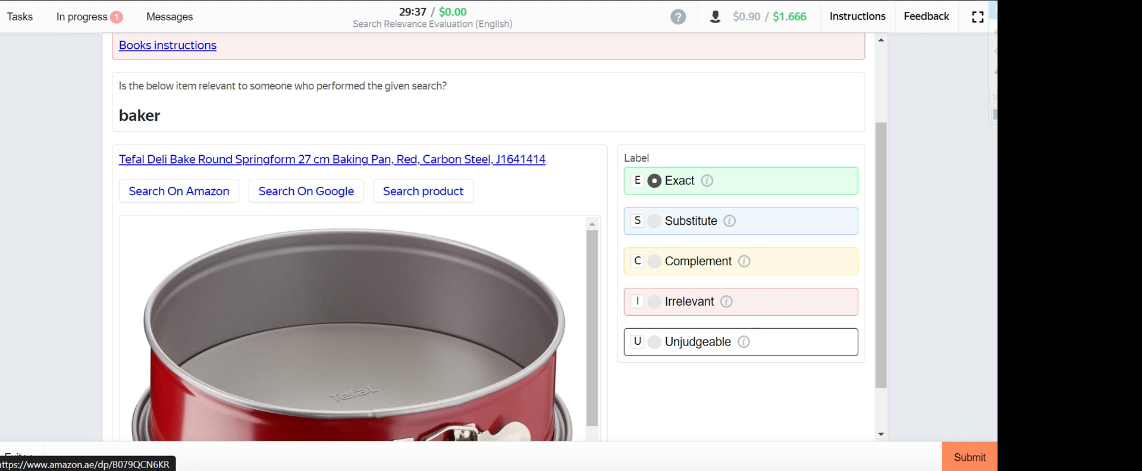
click(420, 159)
key(ctrl+w)
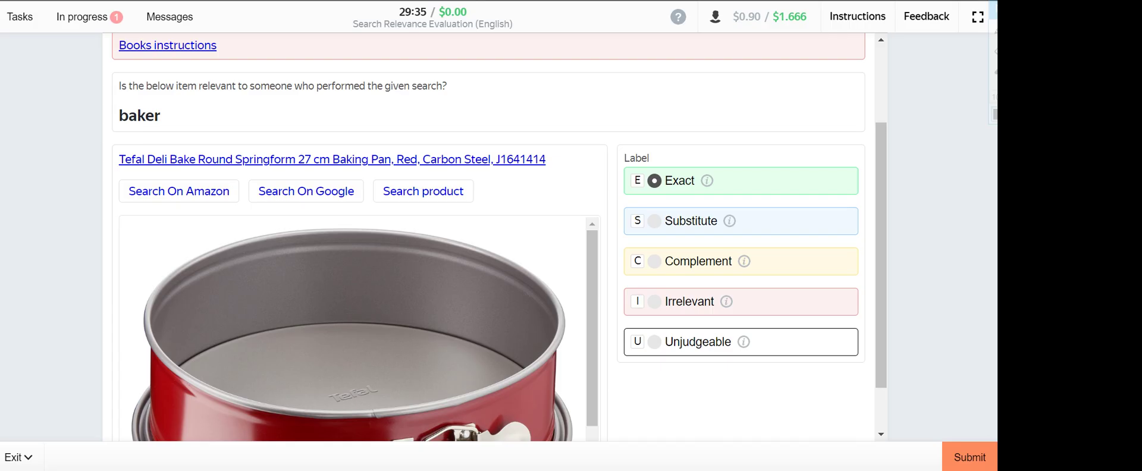
click(969, 456)
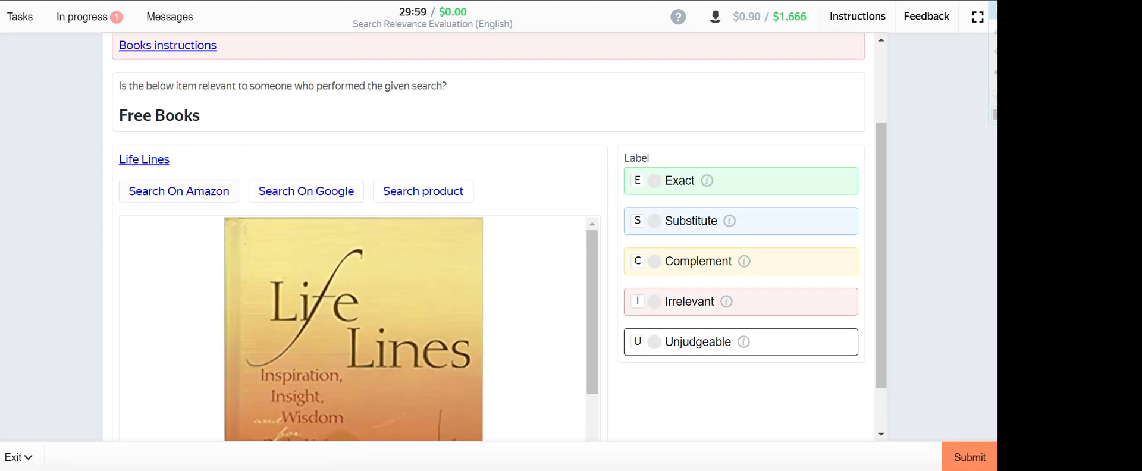
Check the product page of the book Life Lines, label it as Substitute for the query Free Books, and submit the answer.
click(144, 159)
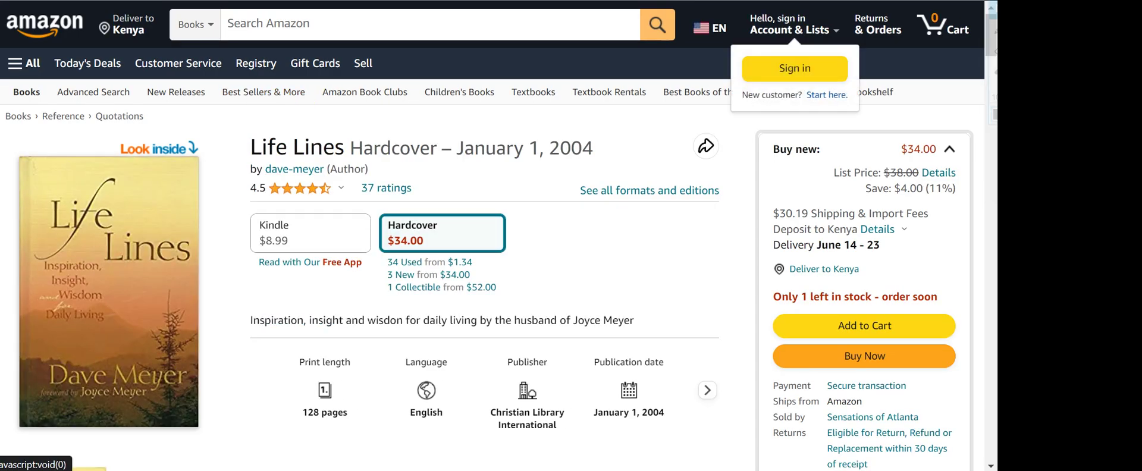
key(ctrl+w)
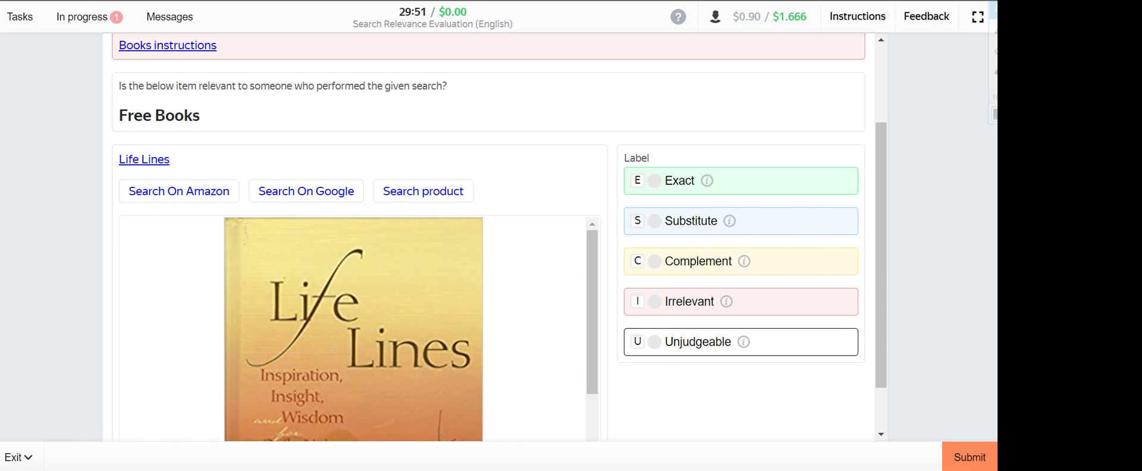
click(655, 221)
click(965, 457)
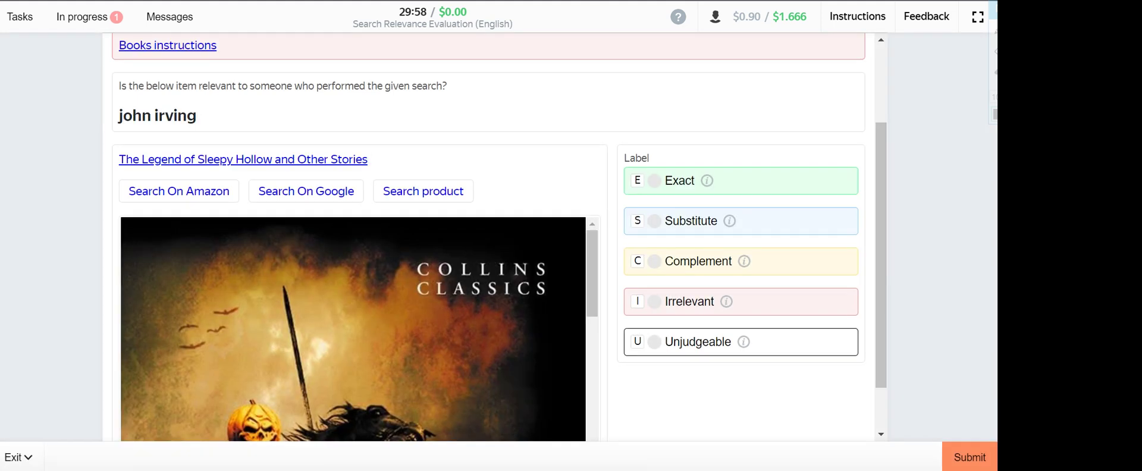
Examine The Legend of Sleepy Hollow and Other Stories, label it as Substitute for the author query, visit its product page, and submit.
scroll(357, 328, down, 5)
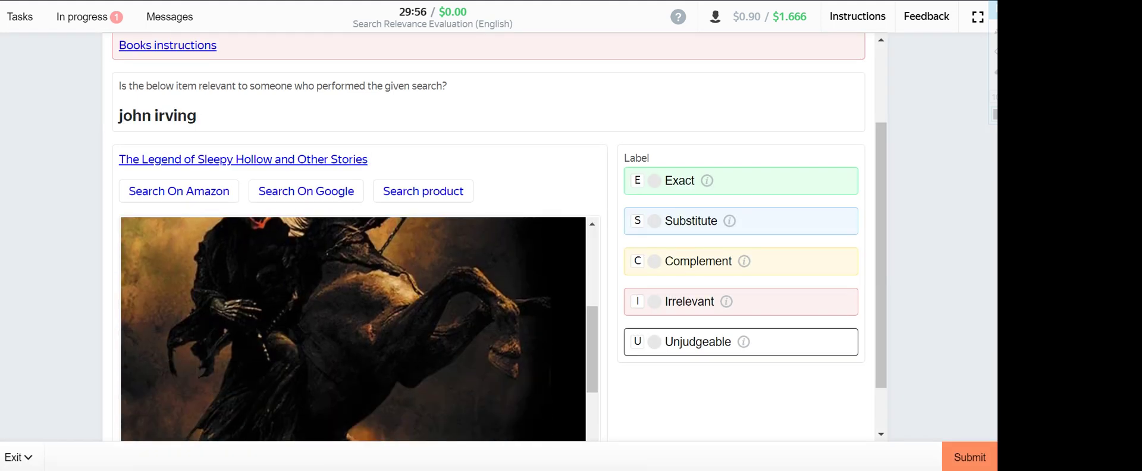
scroll(488, 238, down, 1)
scroll(488, 238, up, 3)
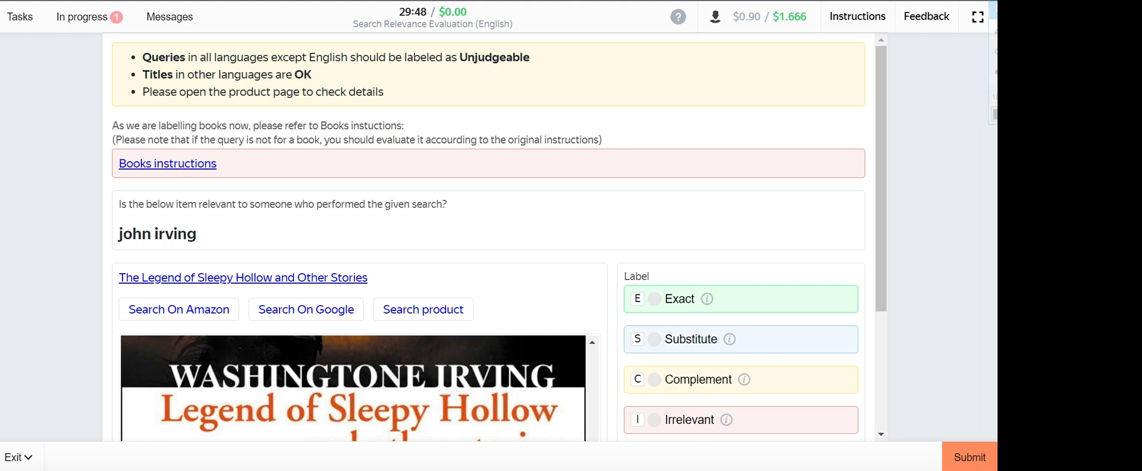
key(s)
click(161, 278)
key(ctrl+w)
key(Return)
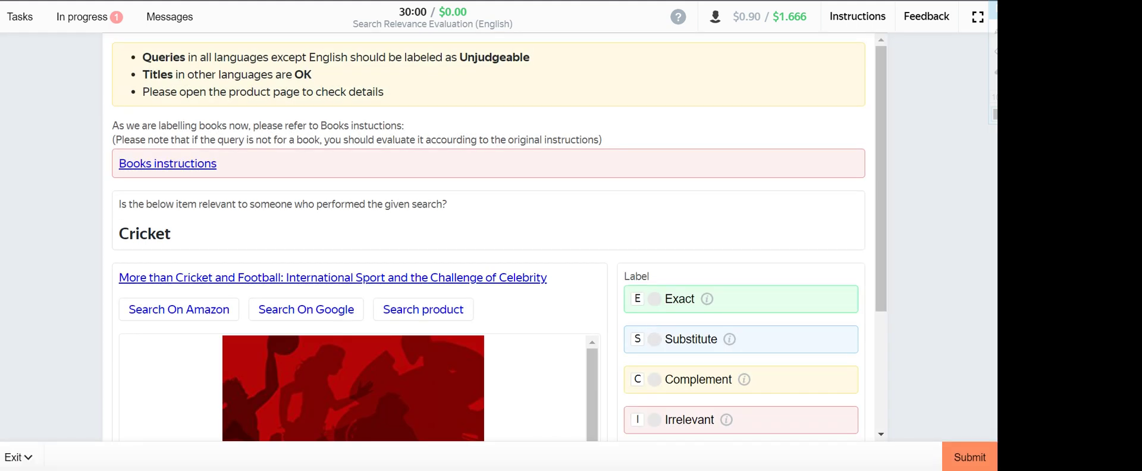
Label the book More than Cricket and Football as Substitute for the query Cricket, check its cover and product page, and submit.
scroll(488, 238, down, 2)
scroll(488, 238, down, 1)
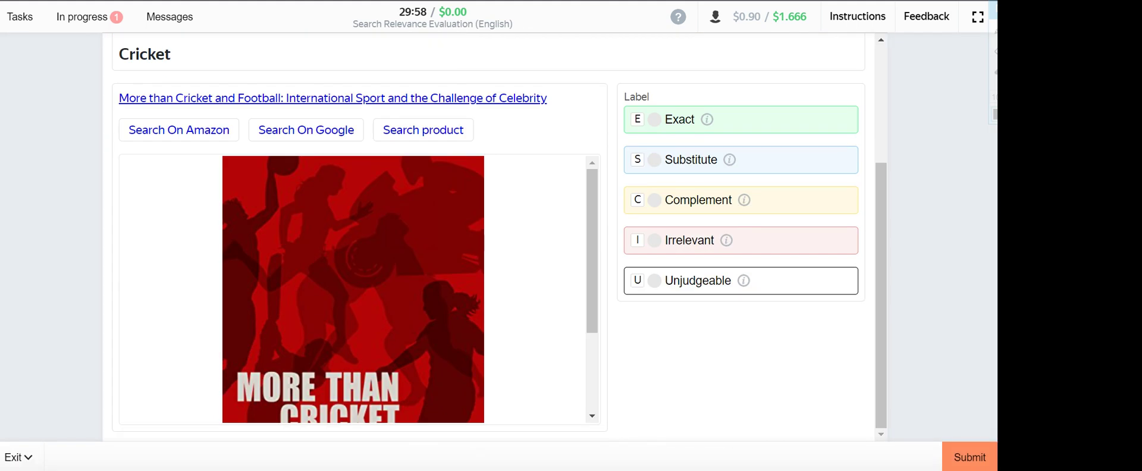
key(s)
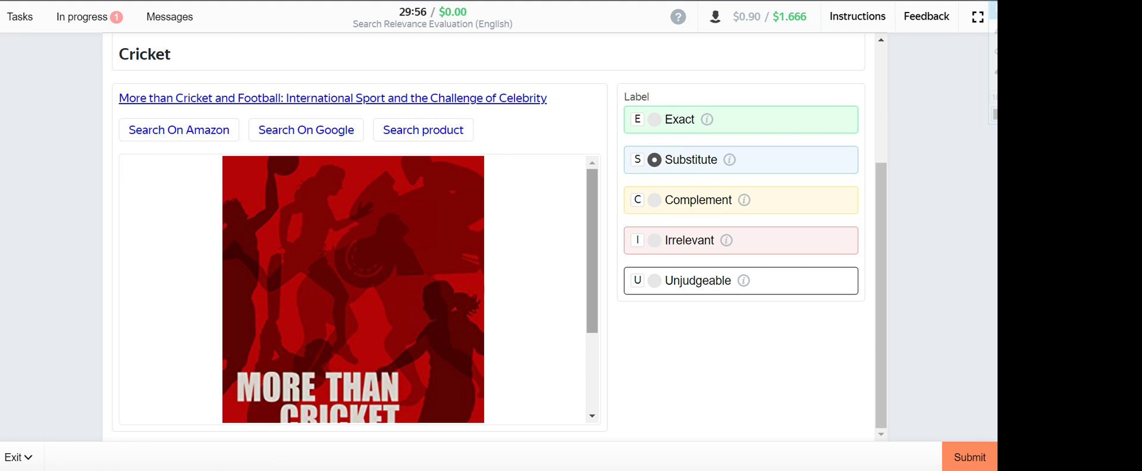
scroll(354, 289, down, 2)
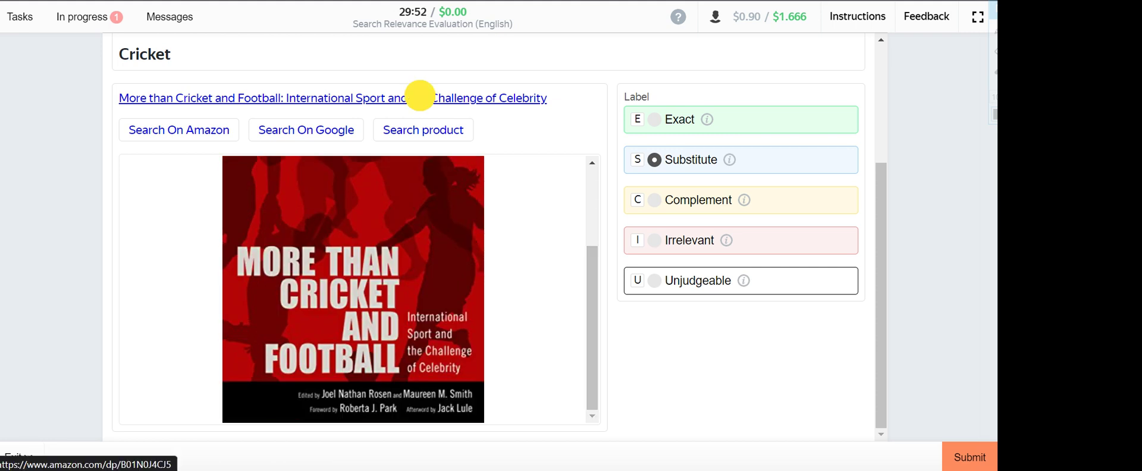
click(417, 97)
key(ctrl+w)
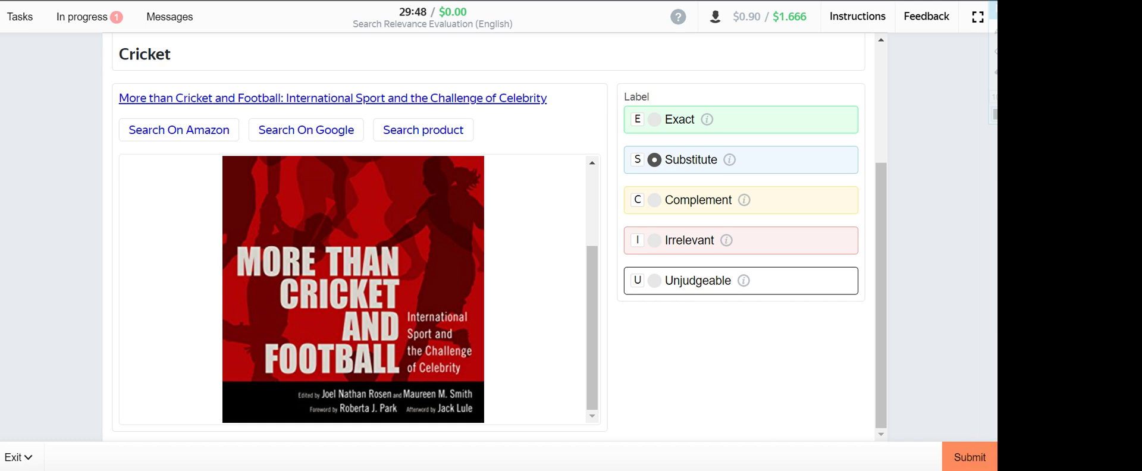
click(970, 457)
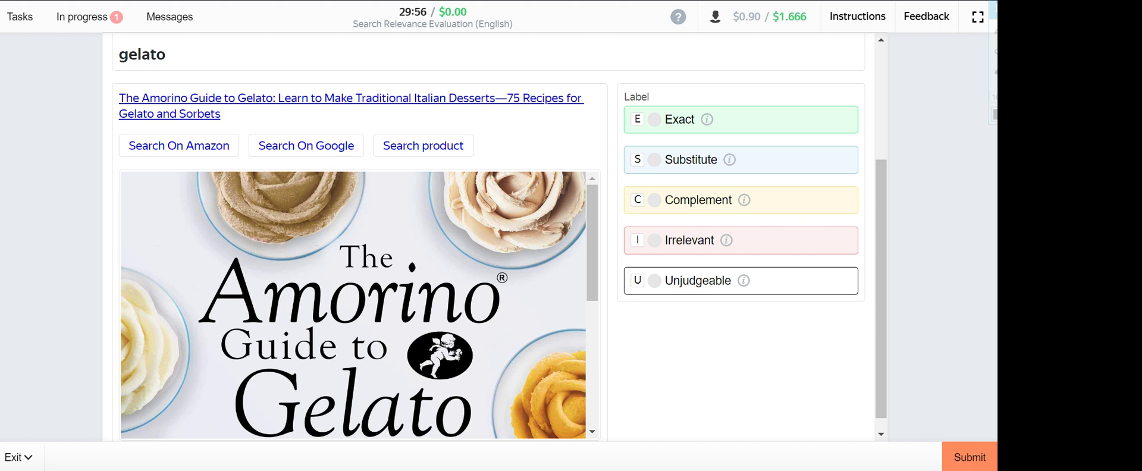
Label The Amorino Guide to Gelato as Exact for the query gelato, visit its product page, and submit the answer.
click(654, 117)
click(271, 98)
key(Return)
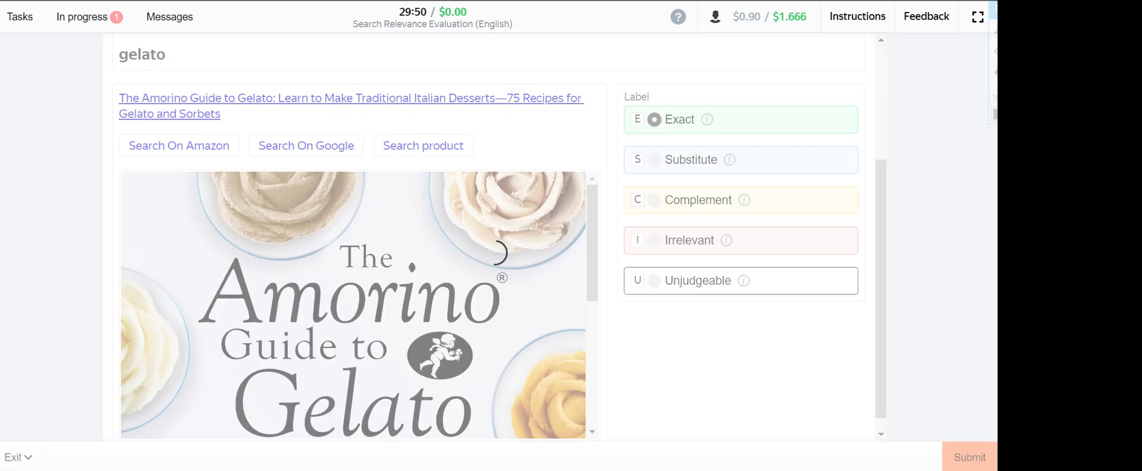